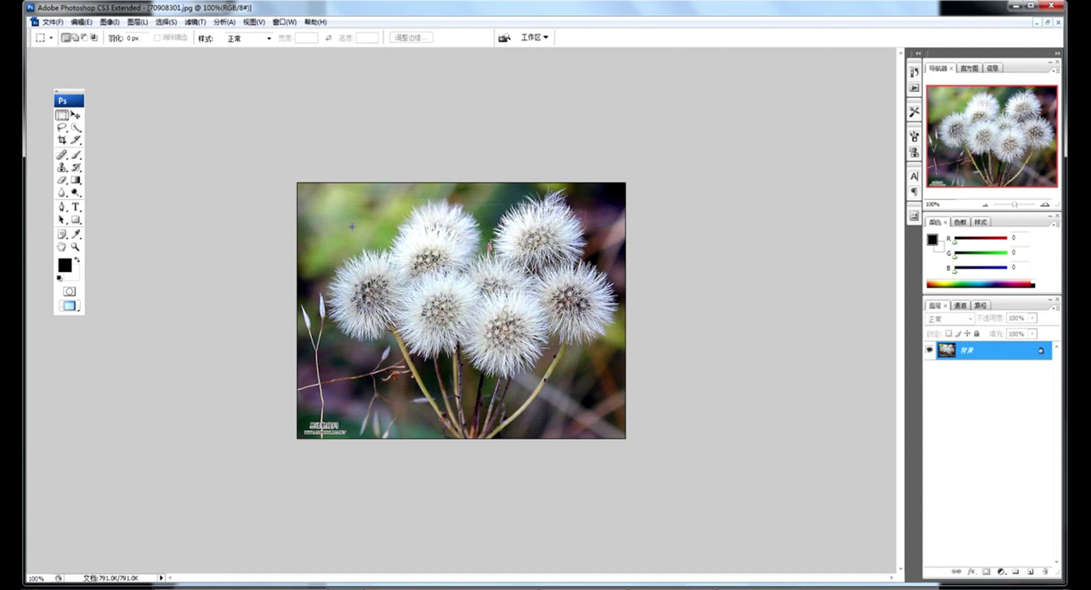
Step: Open Filter > Extract on the dandelion photo and select the Edge Highlighter tool
click(192, 22)
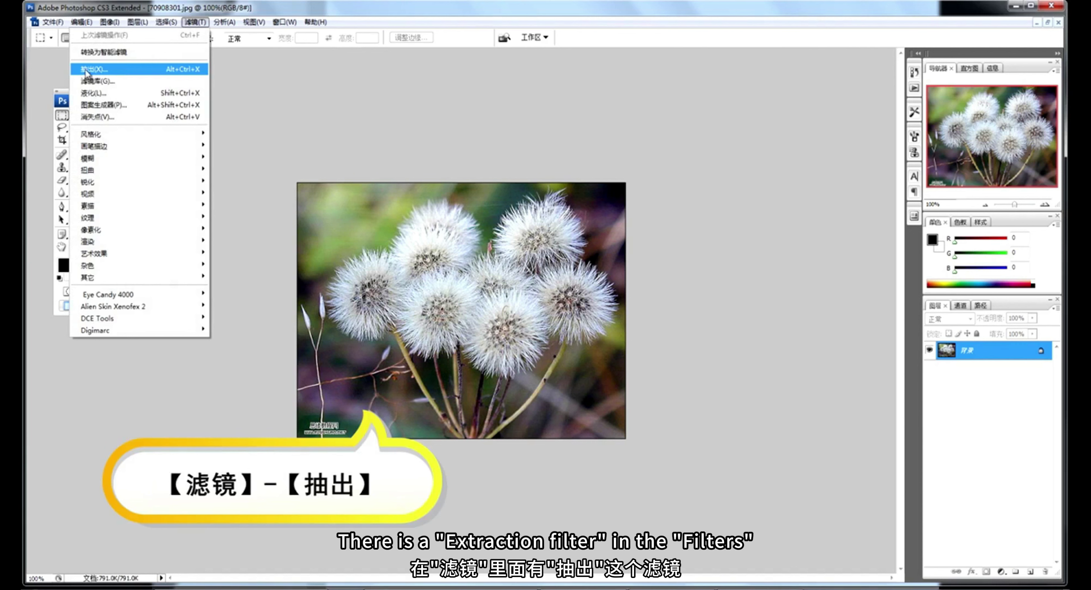
click(101, 69)
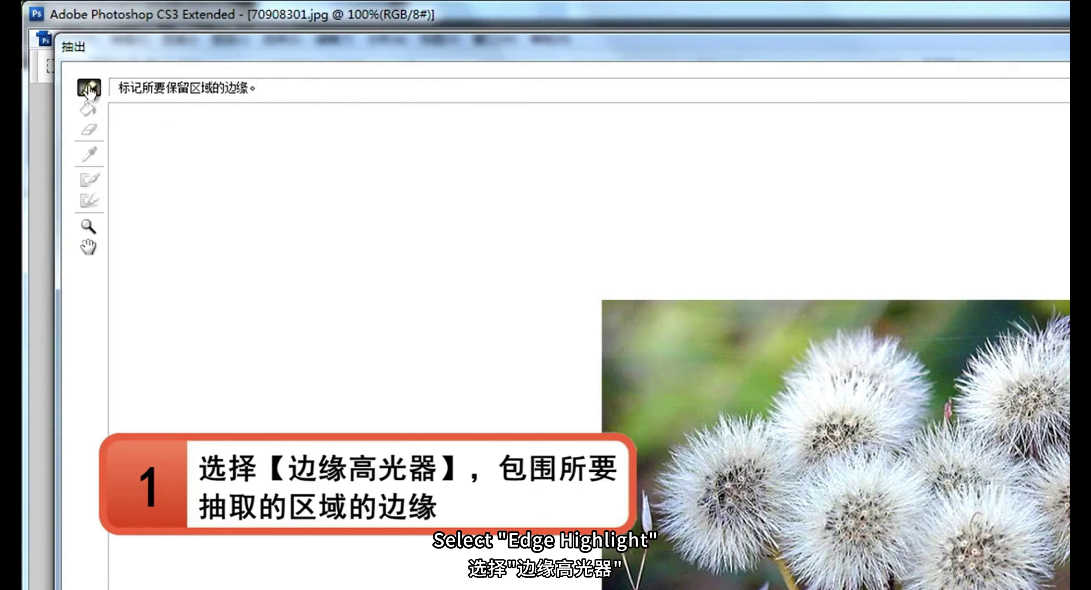
click(59, 50)
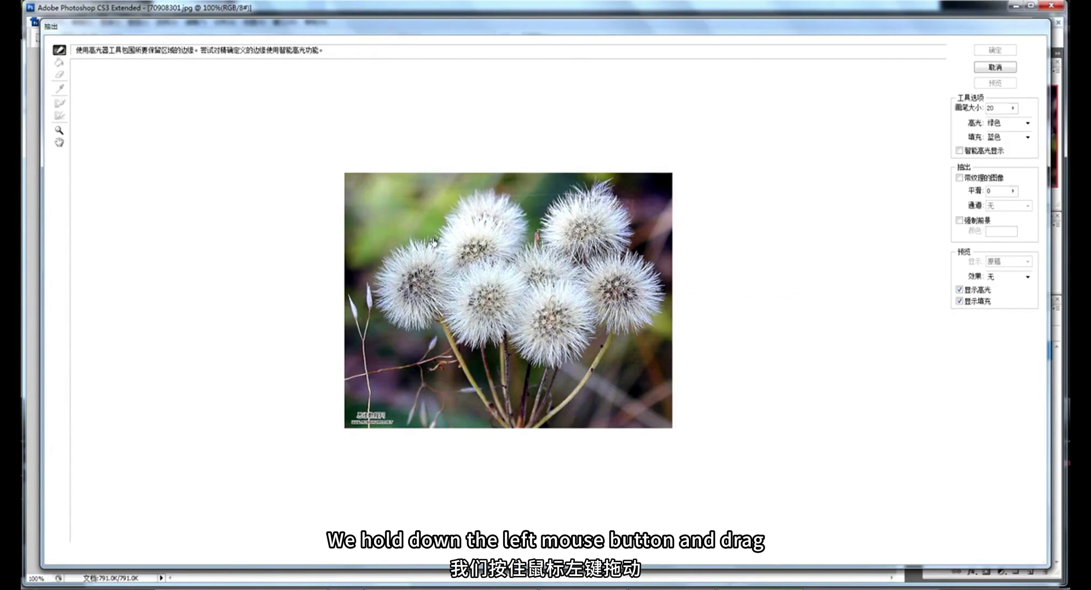
Step: Trace a closed green highlight around the outer edge of the dandelion seed heads
mouse_move(431, 244)
mouse_down()
mouse_move(387, 262)
mouse_move(373, 292)
mouse_move(381, 313)
mouse_move(402, 332)
mouse_move(437, 326)
mouse_move(476, 347)
mouse_move(508, 342)
mouse_move(539, 369)
mouse_move(576, 359)
mouse_move(600, 325)
mouse_move(612, 338)
mouse_move(640, 336)
mouse_move(664, 296)
mouse_move(600, 179)
mouse_move(557, 209)
mouse_move(533, 247)
mouse_move(521, 210)
mouse_move(482, 191)
mouse_move(450, 210)
mouse_move(433, 246)
mouse_up()
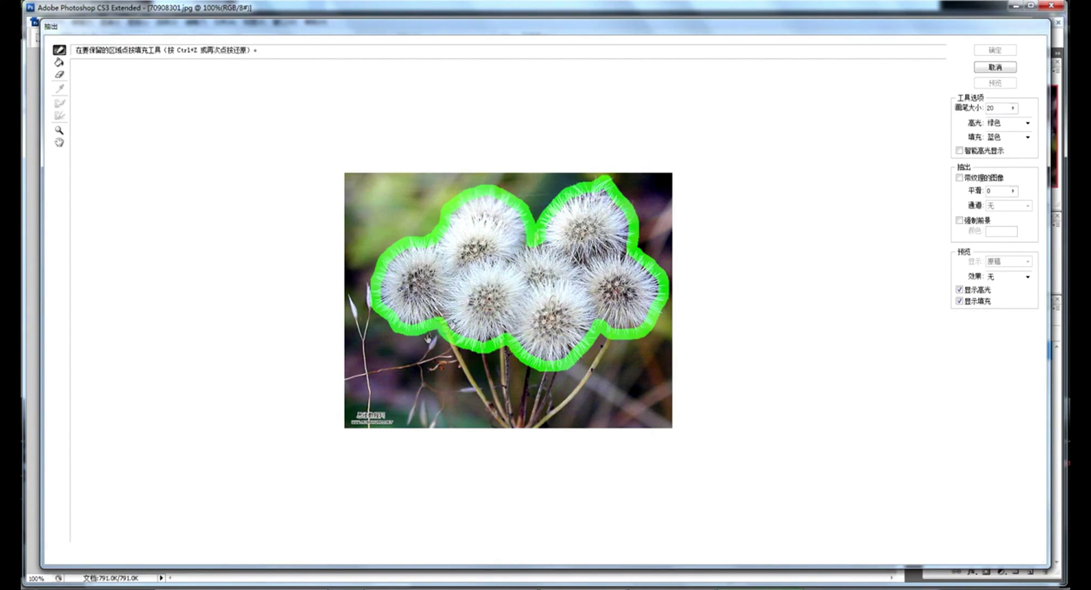
Step: Fill inside the green outline and apply Extract, leaving the dandelions on transparent Layer 0
click(59, 63)
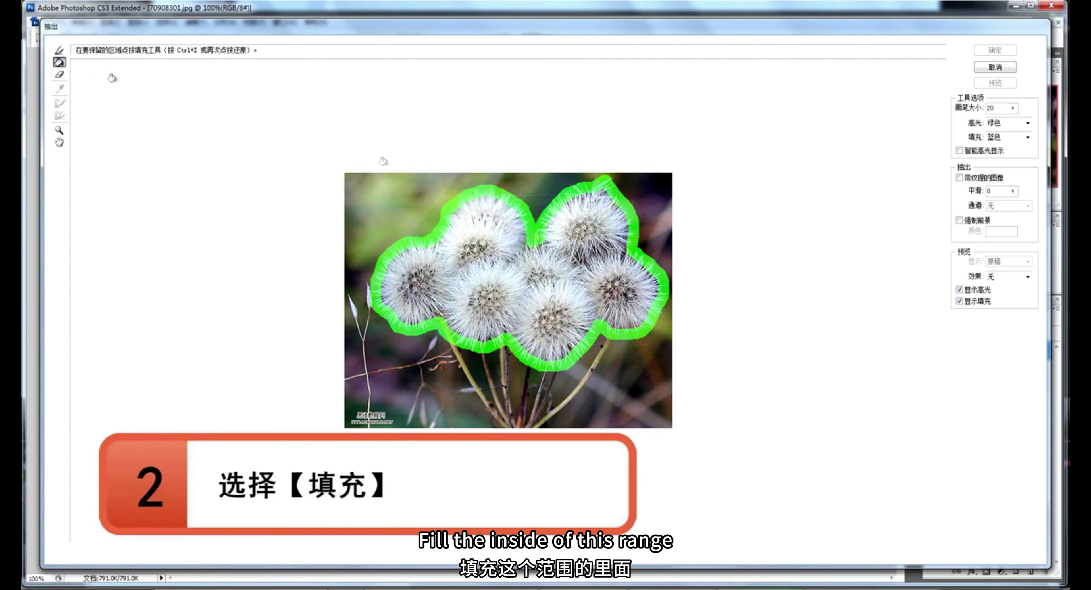
click(490, 275)
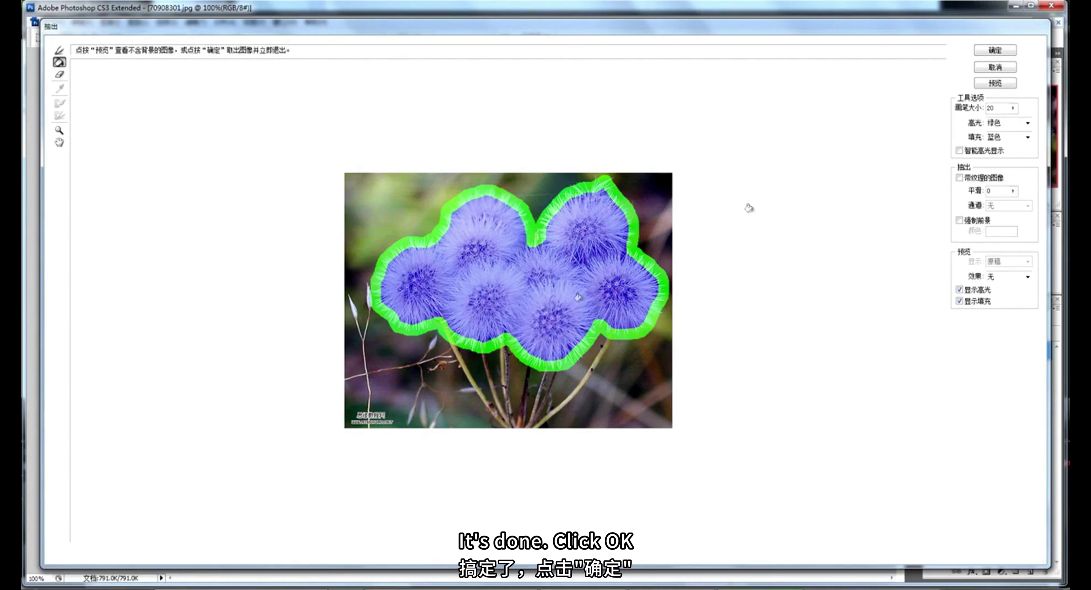
click(996, 50)
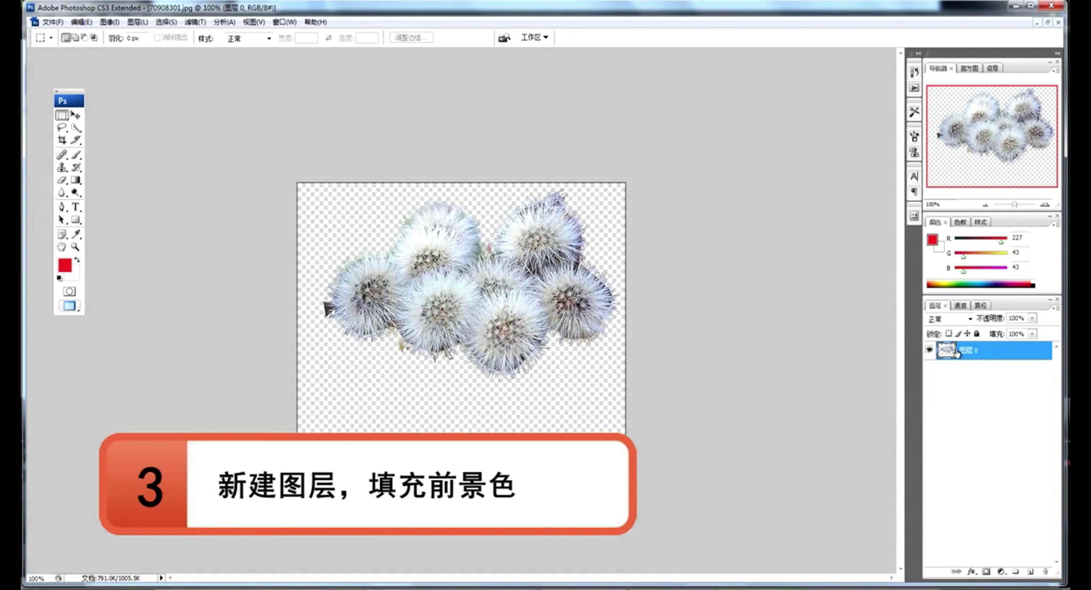
Step: Create Layer 1 and fill it solid with foreground colour R187, G17, B17
click(1031, 573)
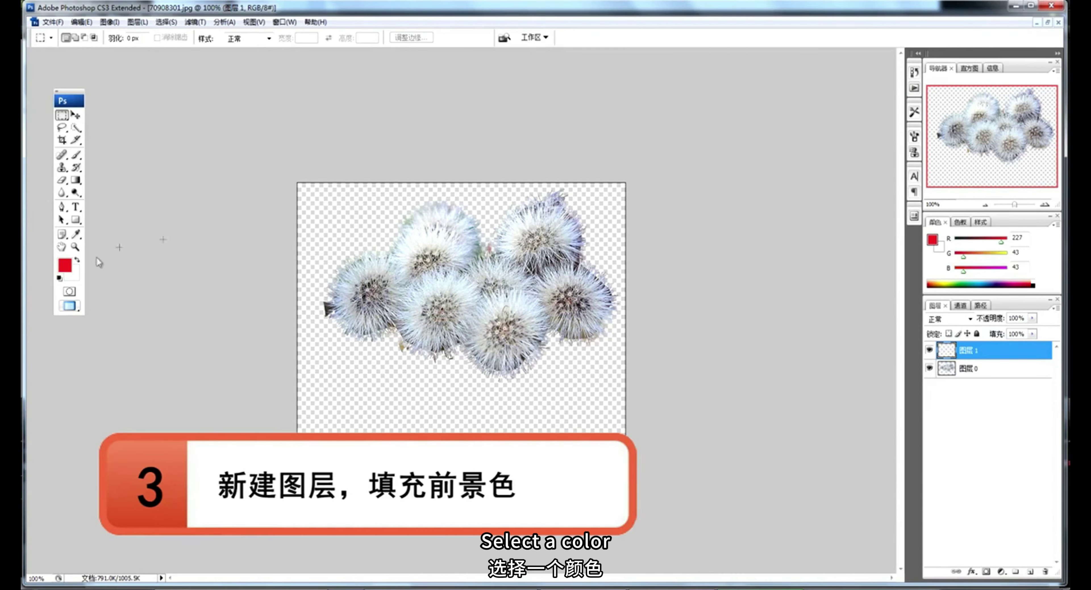
click(65, 267)
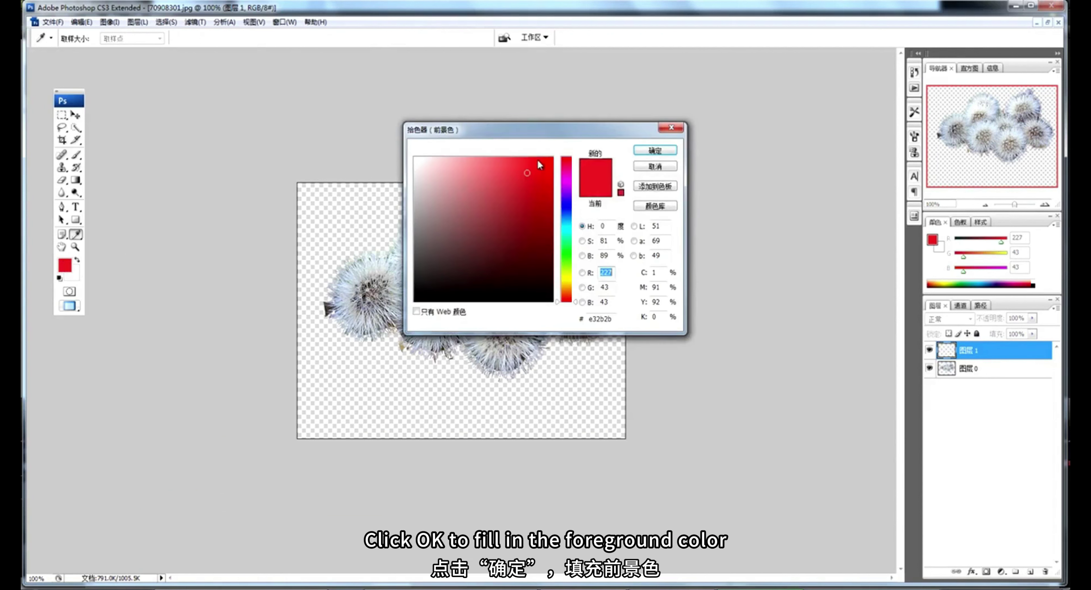
click(541, 196)
click(643, 154)
key(m)
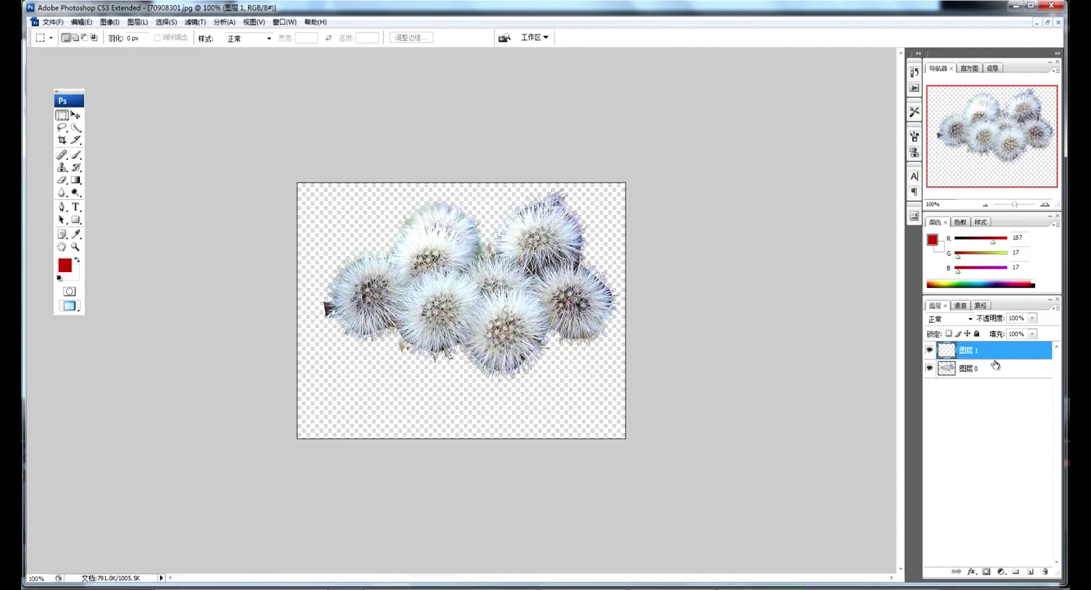
key(alt+Delete)
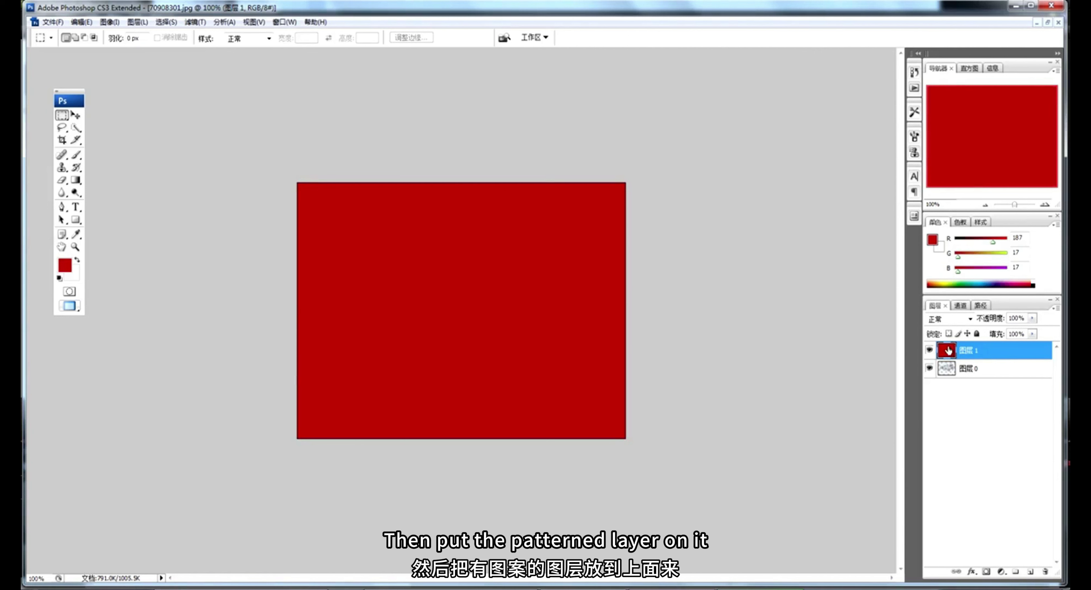
Step: Move the dandelion Layer 0 above the red Layer 1 in the Layers panel
click(947, 370)
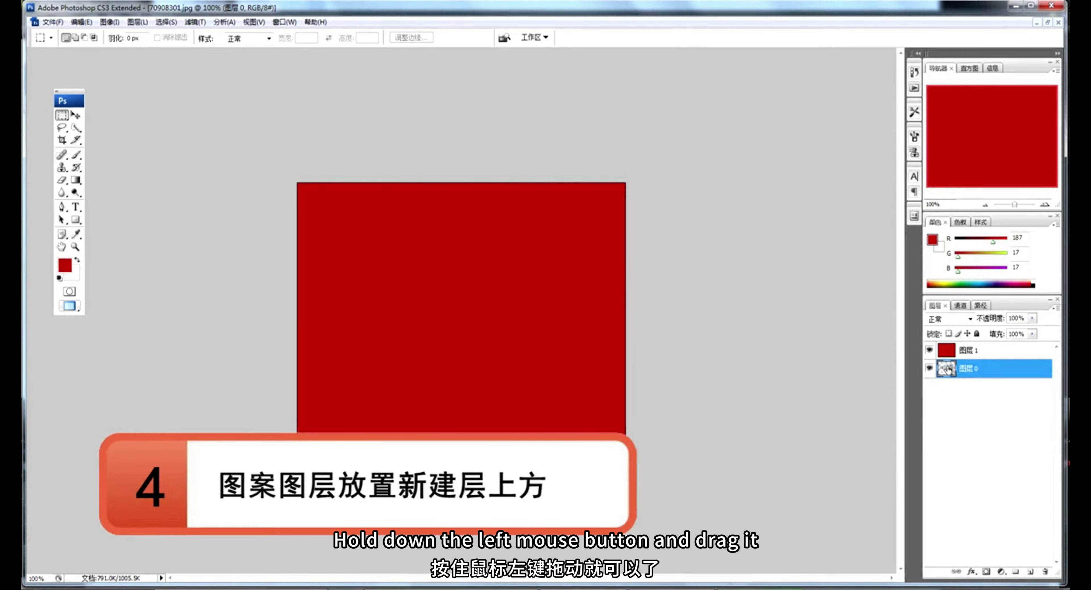
drag(947, 369, 948, 350)
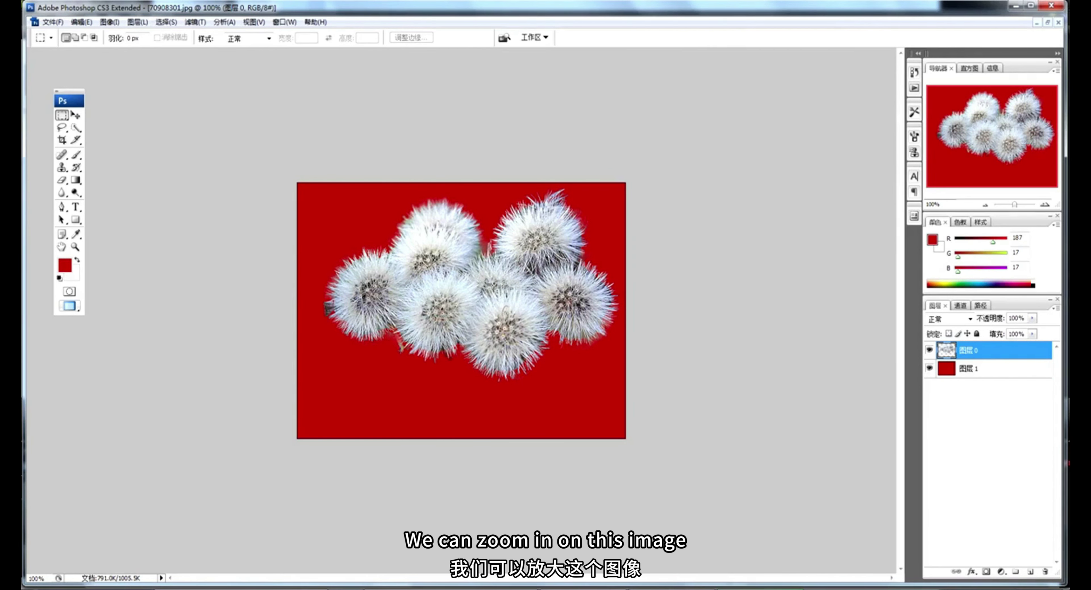
Step: Zoom the dandelions to 200% and switch to a smaller Eraser brush for stray edges
click(75, 247)
drag(391, 329, 506, 372)
click(62, 180)
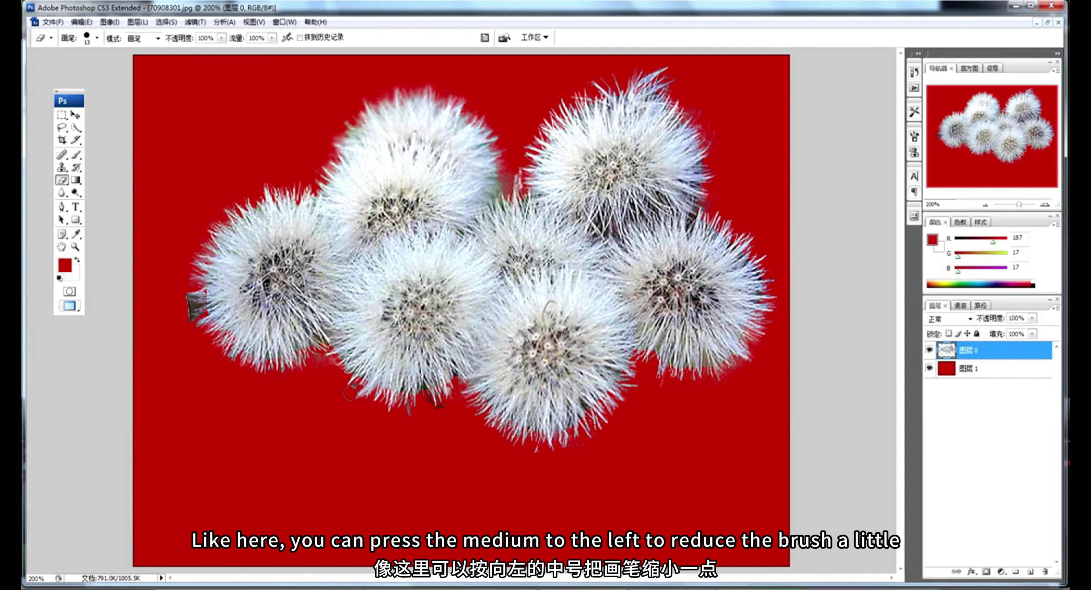
key(bracketleft)
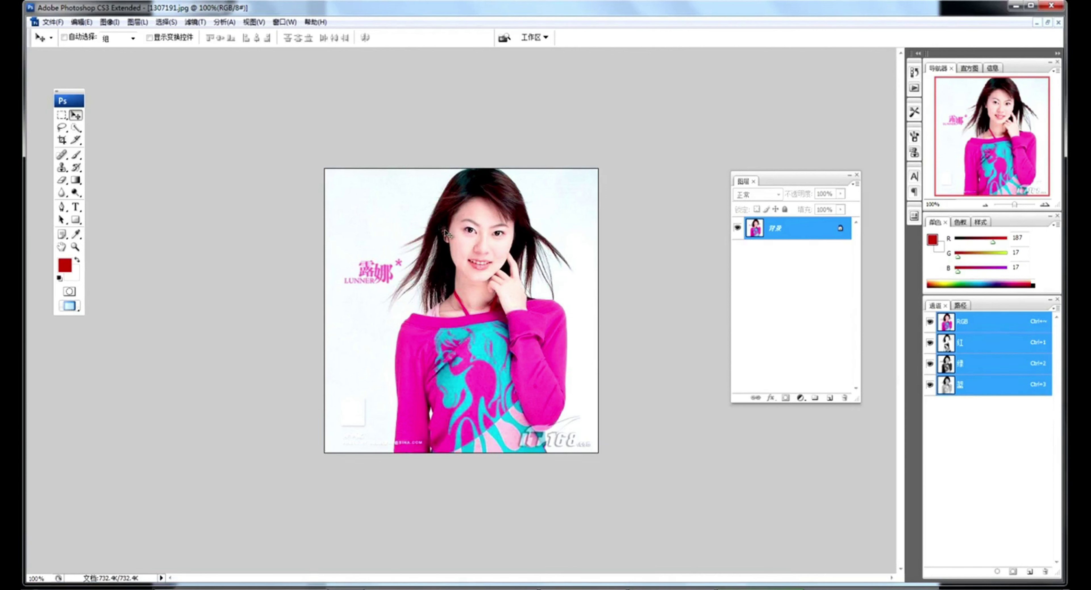
Step: Run Extract on the portrait: highlight the hair and head edge, fill inside, apply
click(196, 22)
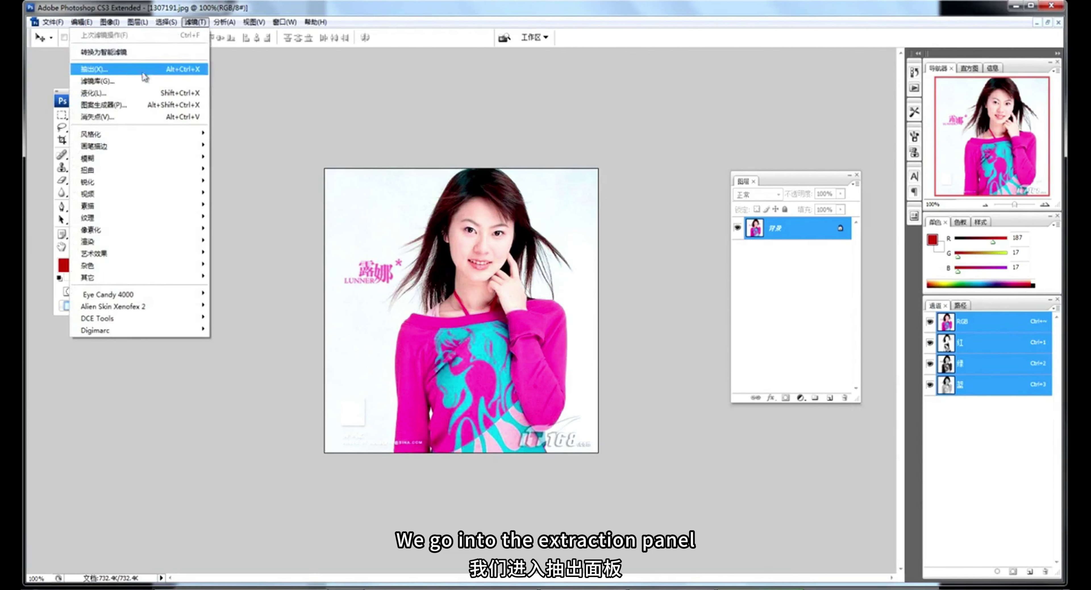
click(144, 73)
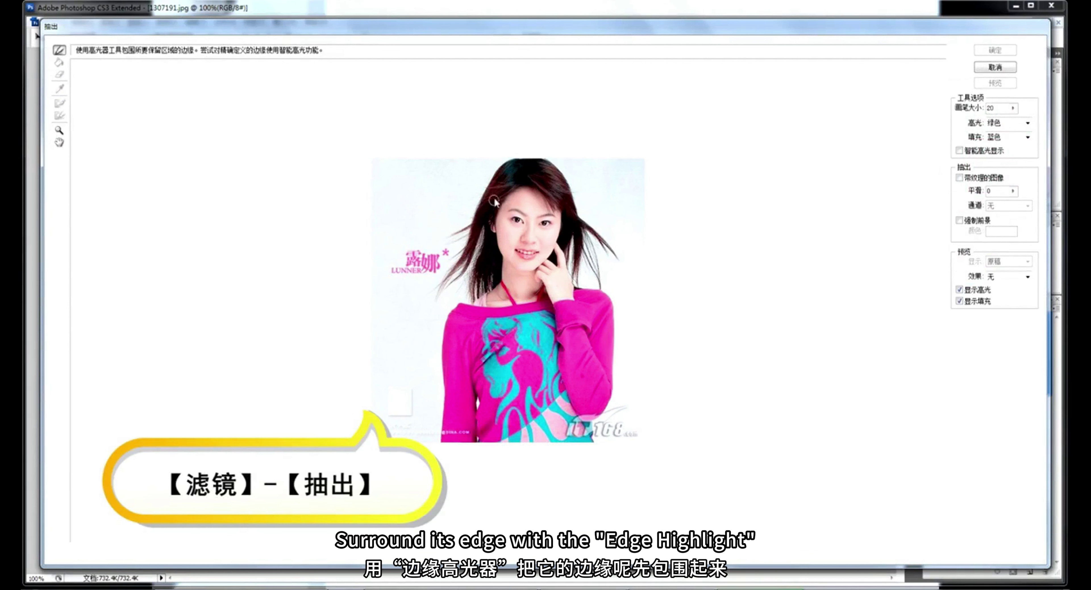
mouse_move(511, 160)
mouse_down()
mouse_move(470, 223)
mouse_move(447, 236)
mouse_move(464, 235)
mouse_move(436, 296)
mouse_move(467, 281)
mouse_move(477, 305)
mouse_move(606, 290)
mouse_move(606, 263)
mouse_move(620, 251)
mouse_move(585, 215)
mouse_move(571, 176)
mouse_move(533, 154)
mouse_move(503, 160)
mouse_up()
key(g)
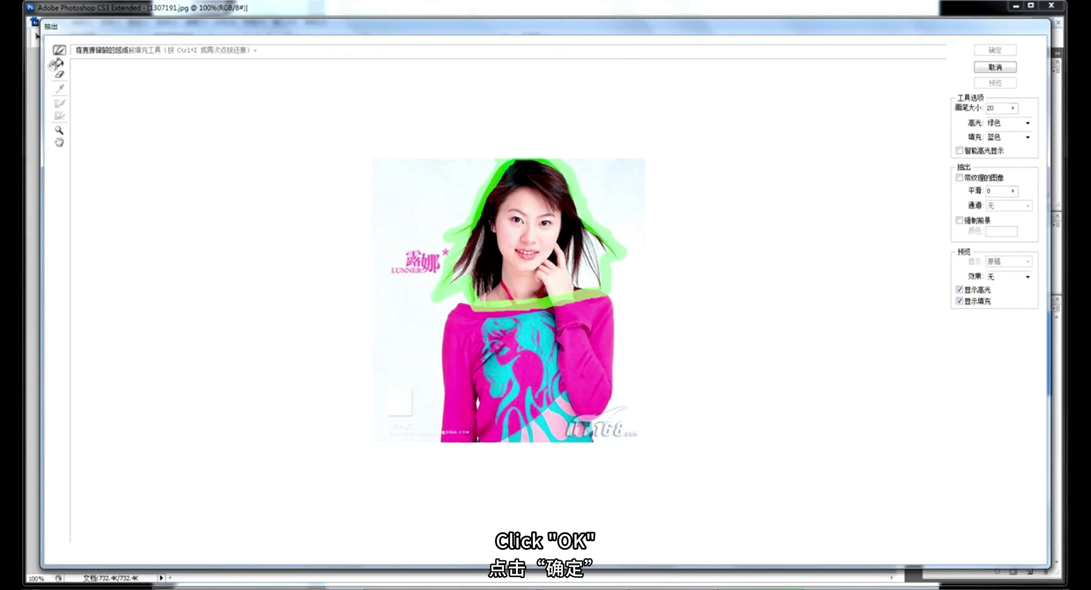
click(505, 235)
click(995, 50)
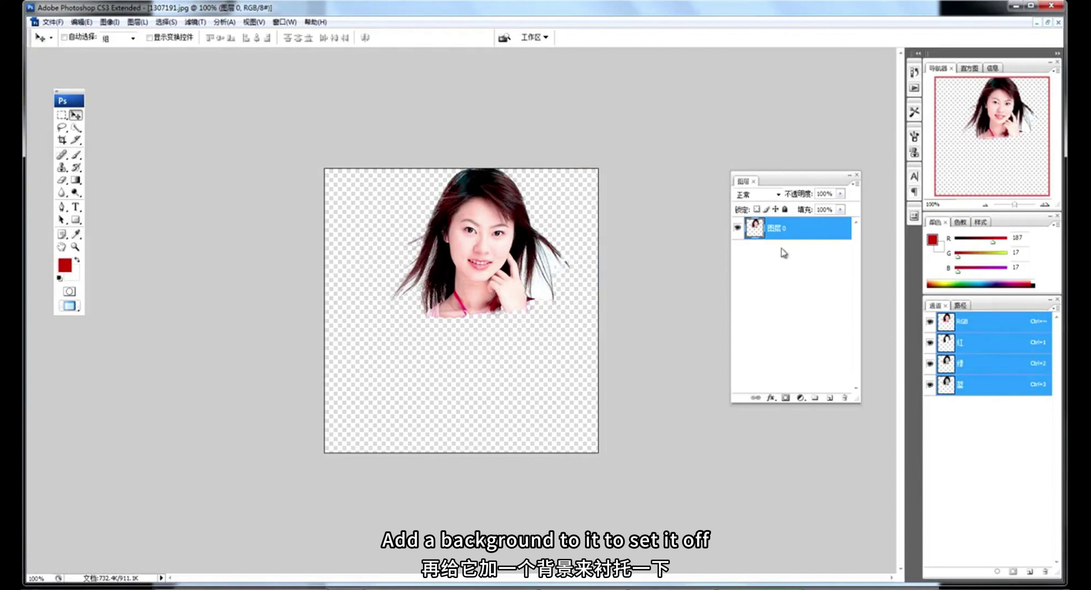
Step: Add Layer 1 beneath the extracted woman and fill it with the red foreground colour
click(829, 398)
drag(759, 232, 752, 265)
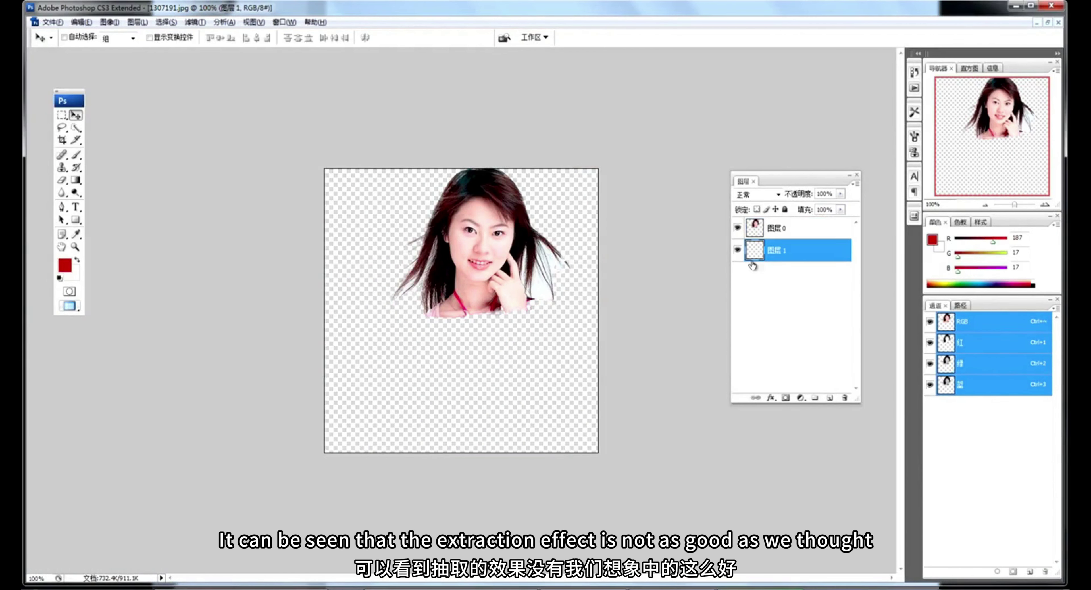
key(alt+BackSpace)
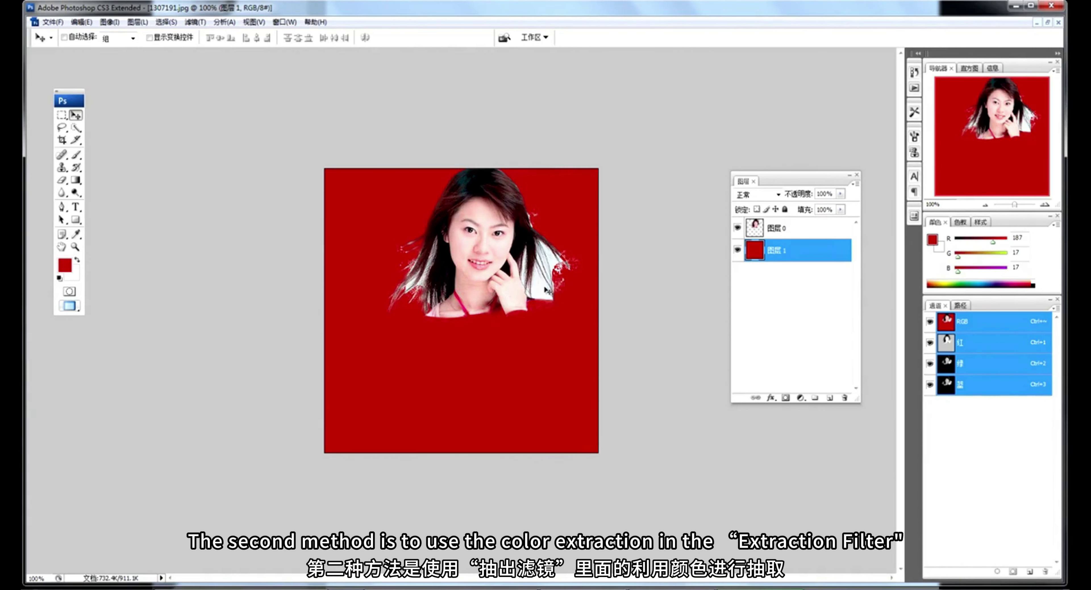
click(51, 22)
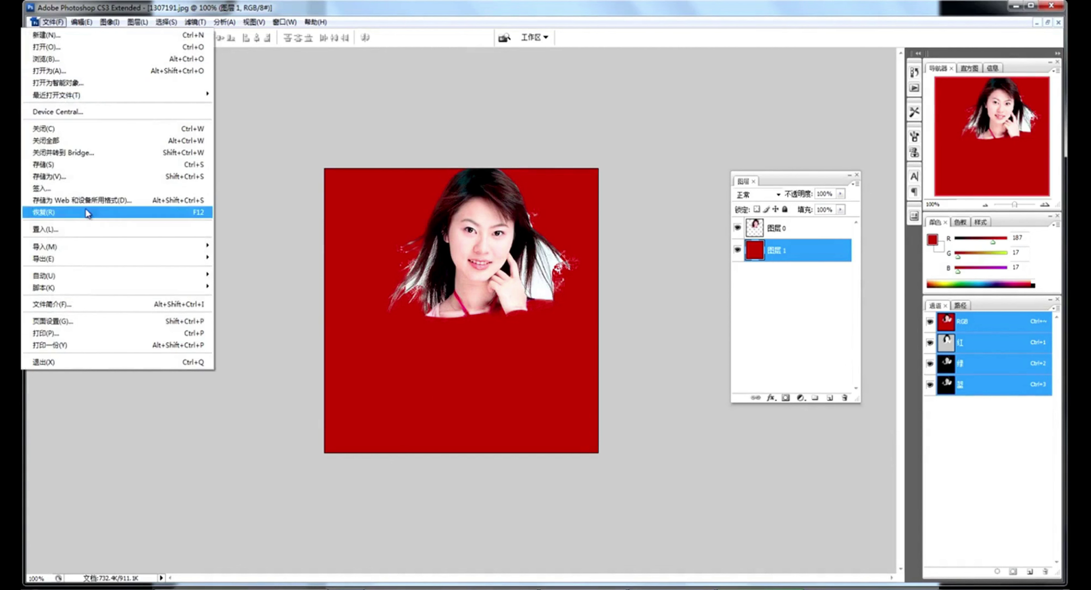
Step: Revert the portrait, duplicate Background up to copy 4, and hide every layer except copy 4
click(88, 212)
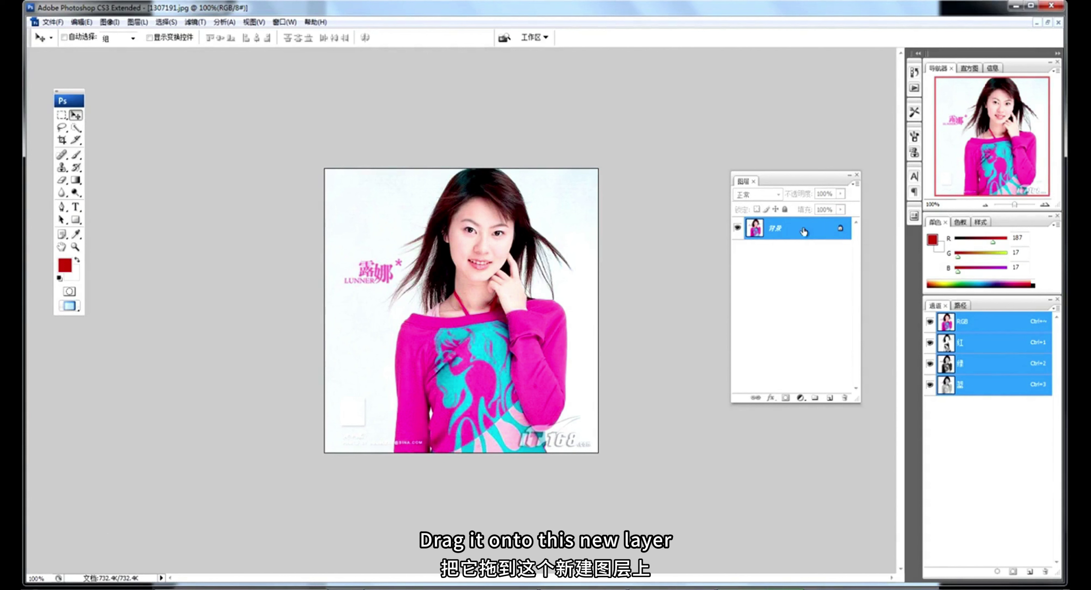
drag(814, 233, 831, 399)
drag(802, 231, 831, 399)
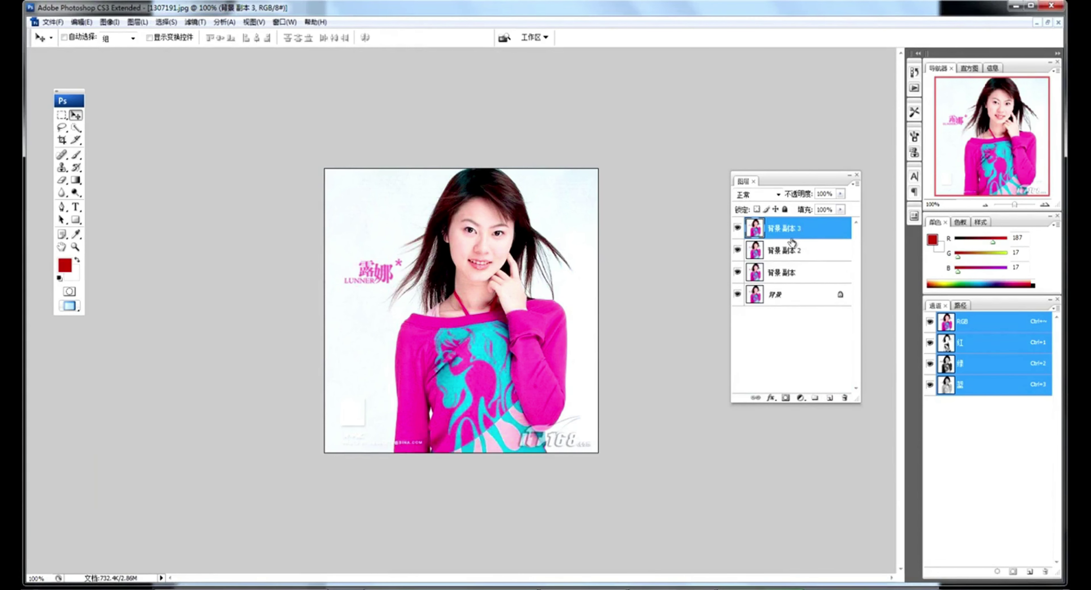
drag(798, 234, 830, 398)
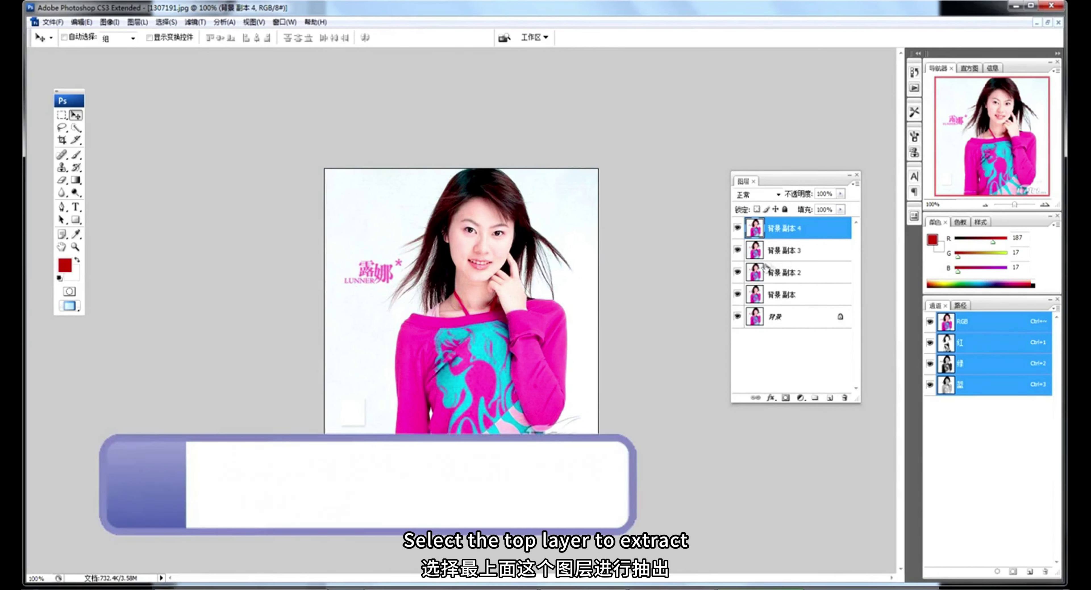
drag(737, 253, 737, 317)
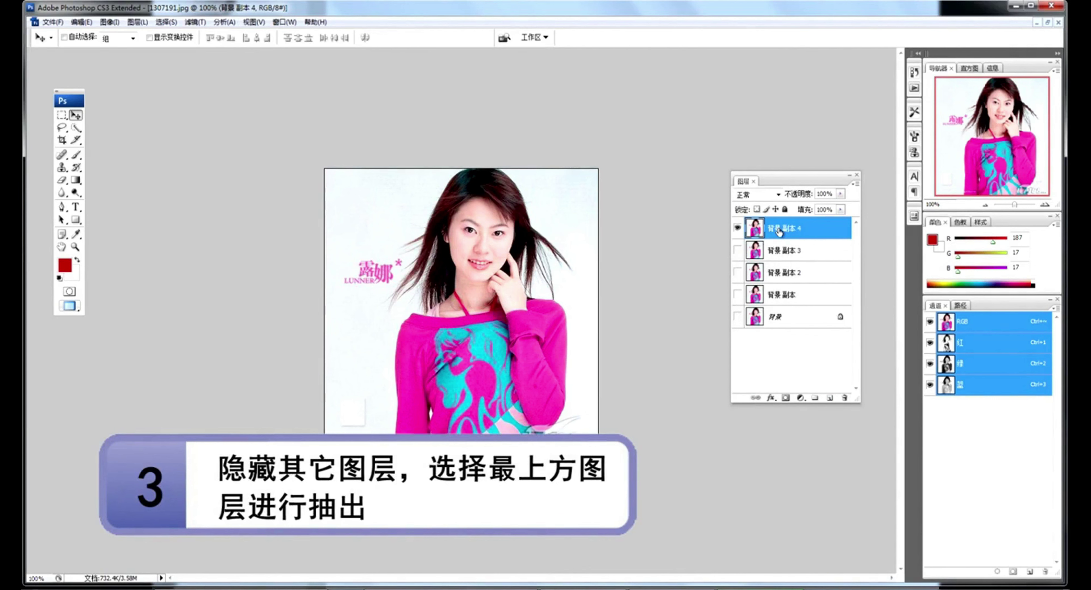
Step: Open Extract on background copy 4, enable Force Foreground, and bring up its Color Picker
click(195, 22)
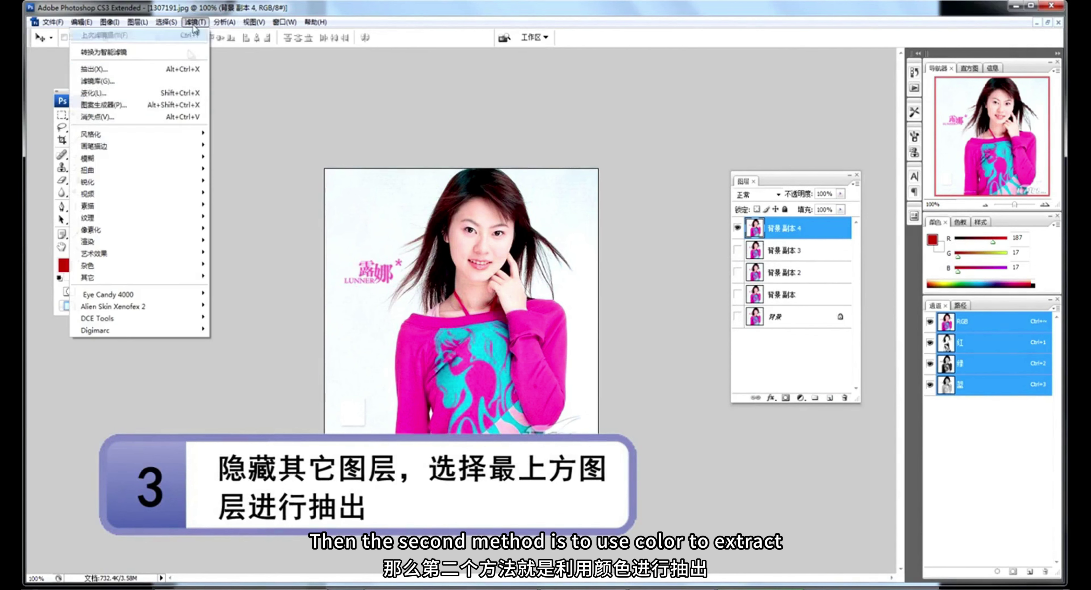
click(98, 77)
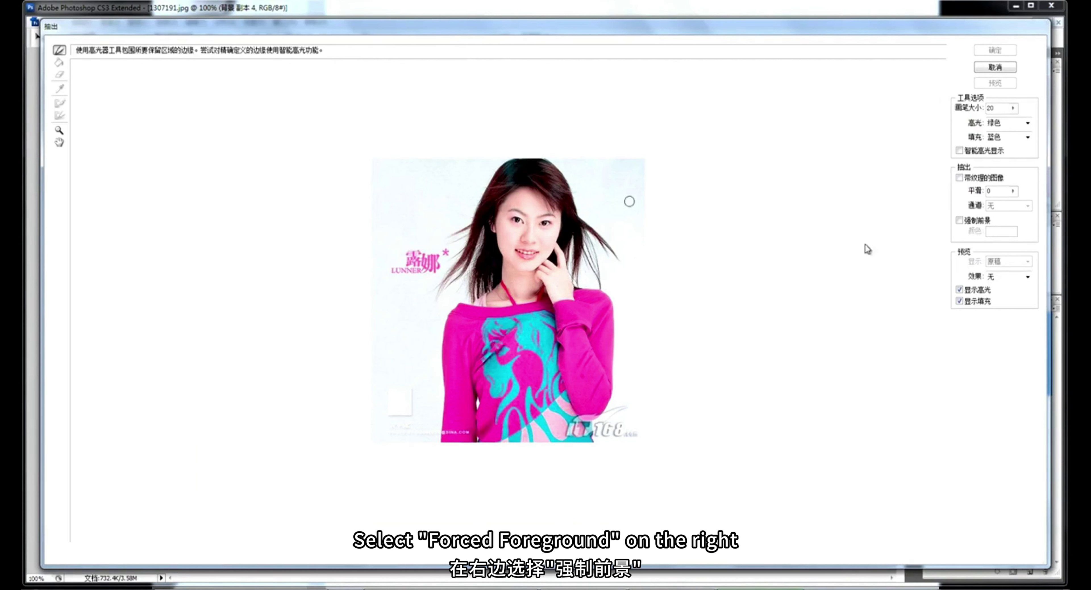
click(961, 221)
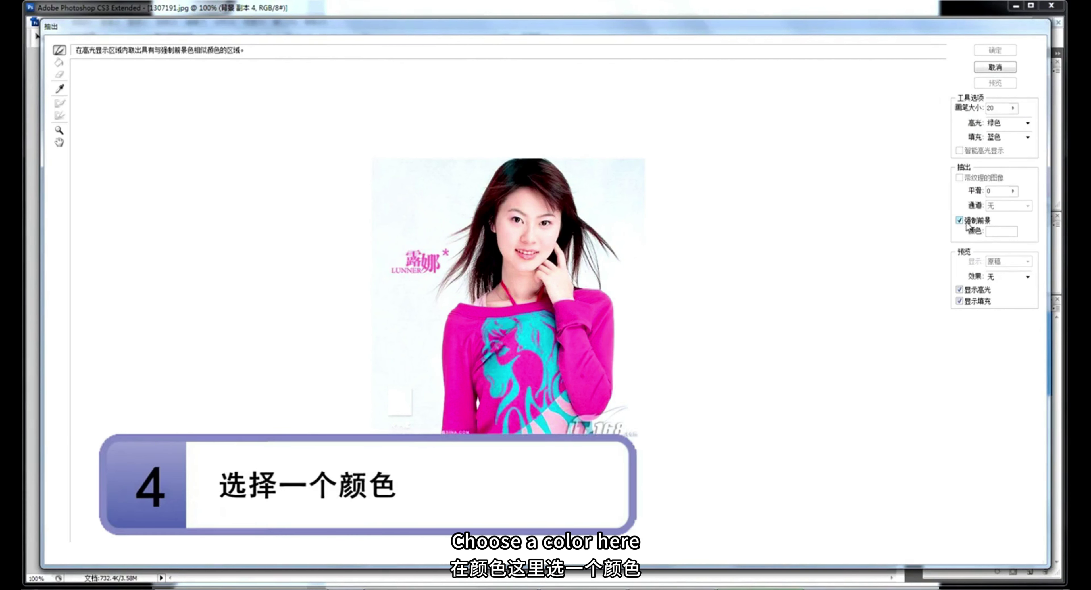
click(1000, 232)
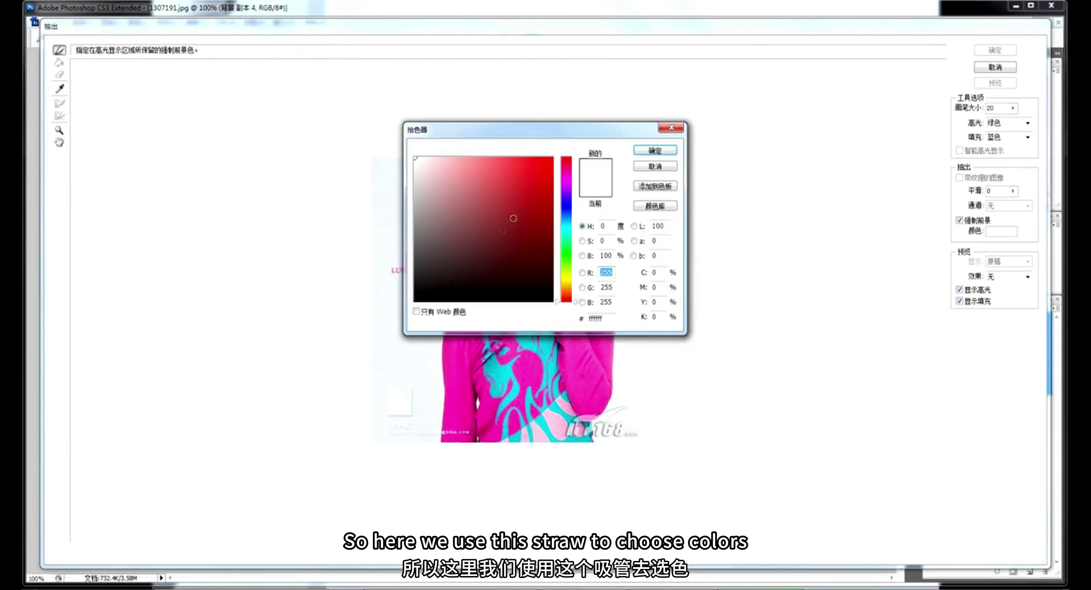
Step: Set the Extract Force Foreground colour to the dark brown sampled from the woman's hair
drag(525, 134, 567, 226)
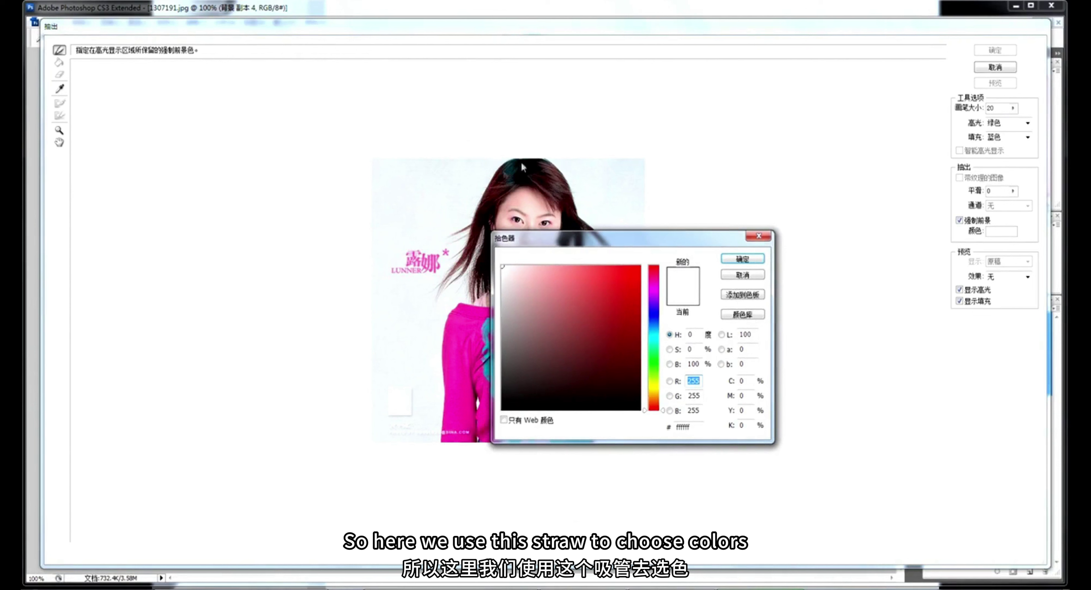
click(749, 276)
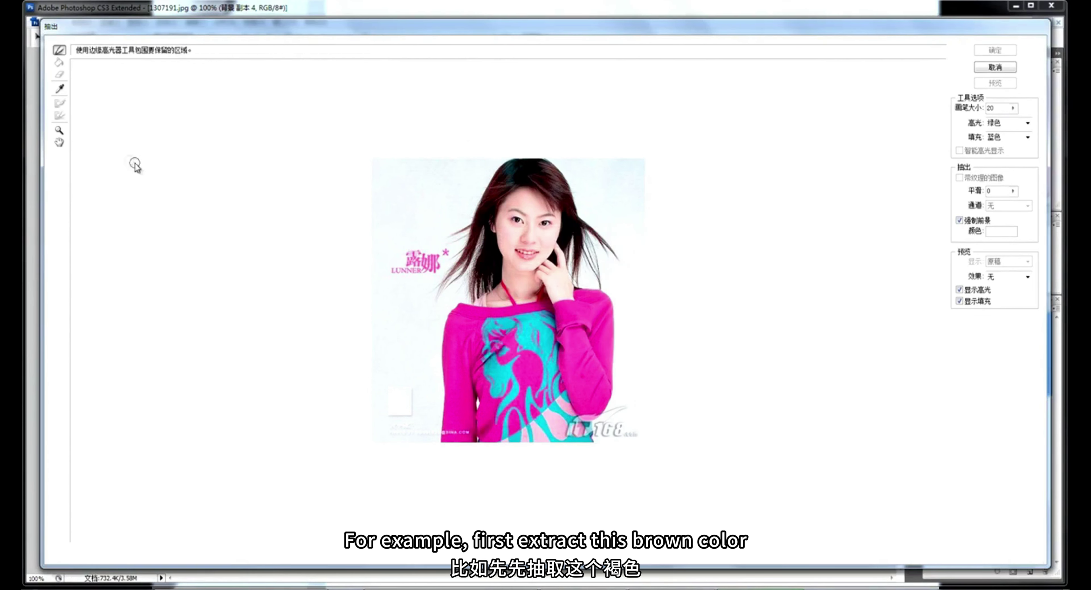
click(60, 89)
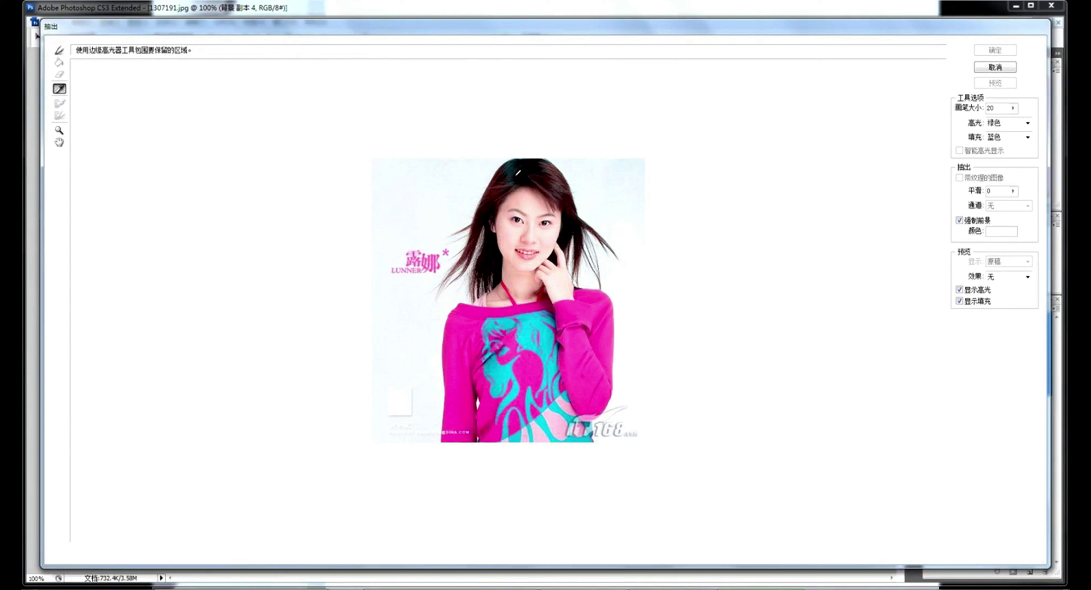
click(563, 172)
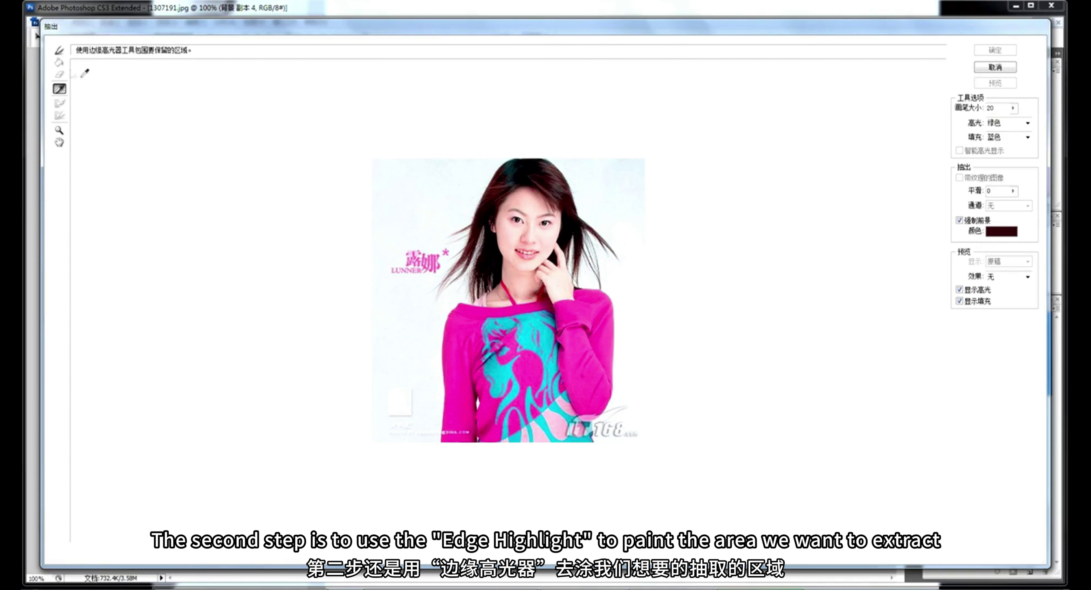
click(60, 50)
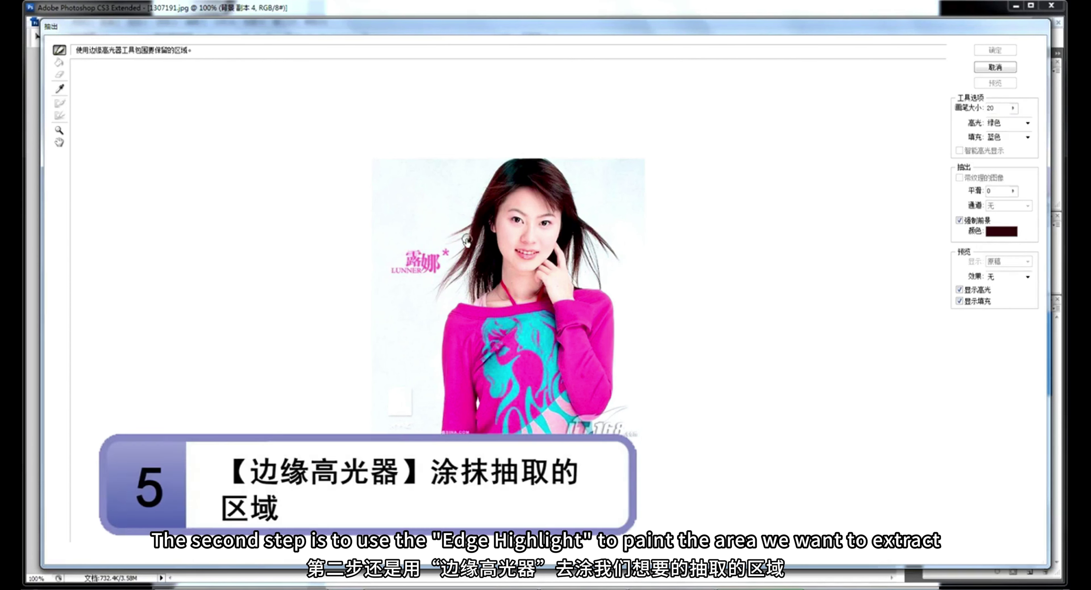
Step: Highlight the hair's left edge, crown and remaining strands, then apply the extraction
mouse_move(508, 163)
mouse_down()
mouse_move(465, 234)
mouse_move(444, 238)
mouse_move(470, 239)
mouse_move(438, 286)
mouse_move(464, 267)
mouse_move(424, 303)
mouse_up()
mouse_move(486, 244)
mouse_down()
mouse_move(512, 168)
mouse_move(514, 195)
mouse_move(490, 237)
mouse_move(486, 220)
mouse_move(501, 281)
mouse_move(475, 300)
mouse_move(483, 268)
mouse_move(461, 293)
mouse_move(493, 259)
mouse_move(494, 276)
mouse_move(490, 259)
mouse_move(485, 293)
mouse_move(491, 230)
mouse_move(477, 296)
mouse_up()
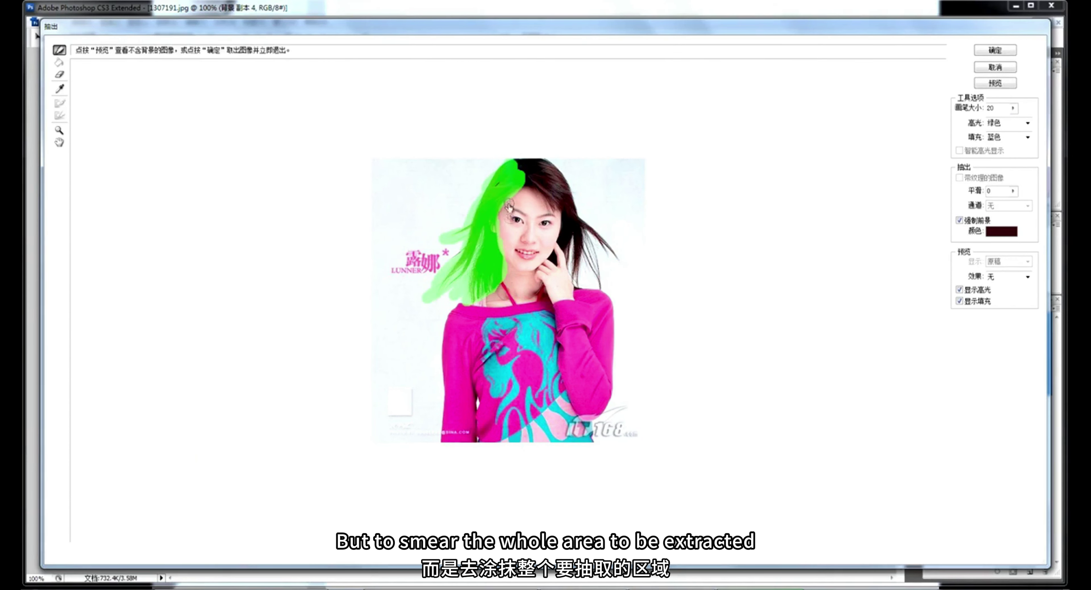
mouse_move(508, 189)
mouse_down()
mouse_move(549, 172)
mouse_move(538, 163)
mouse_move(530, 180)
mouse_move(523, 172)
mouse_move(556, 201)
mouse_move(527, 185)
mouse_move(531, 197)
mouse_move(563, 218)
mouse_move(546, 173)
mouse_move(559, 180)
mouse_move(574, 220)
mouse_move(617, 254)
mouse_move(587, 236)
mouse_move(582, 262)
mouse_move(595, 281)
mouse_move(598, 251)
mouse_move(584, 226)
mouse_move(577, 295)
mouse_move(579, 260)
mouse_move(563, 251)
mouse_move(561, 220)
mouse_move(550, 273)
mouse_move(551, 212)
mouse_up()
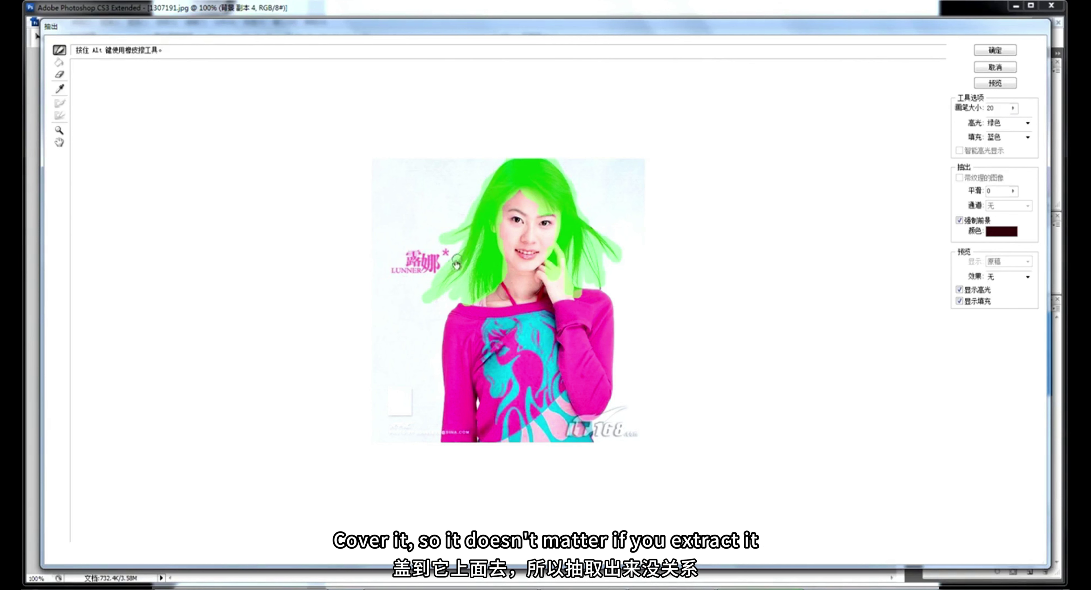
click(995, 50)
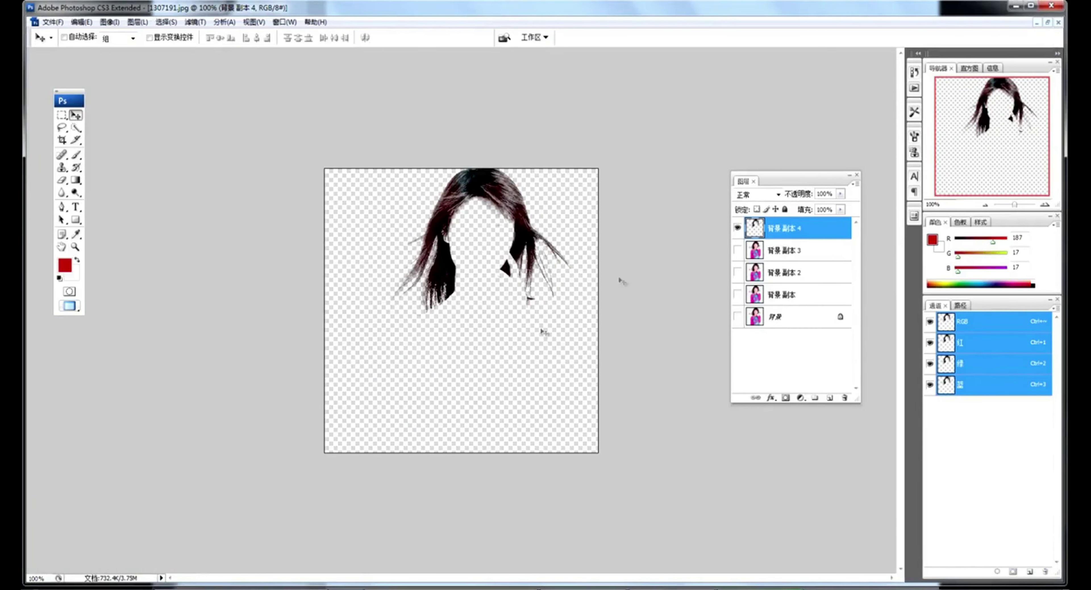
Step: Add a red-filled layer beneath 背景 副本 4, then move 背景 副本 3 above it
click(829, 398)
drag(758, 229, 757, 277)
key(alt+Delete)
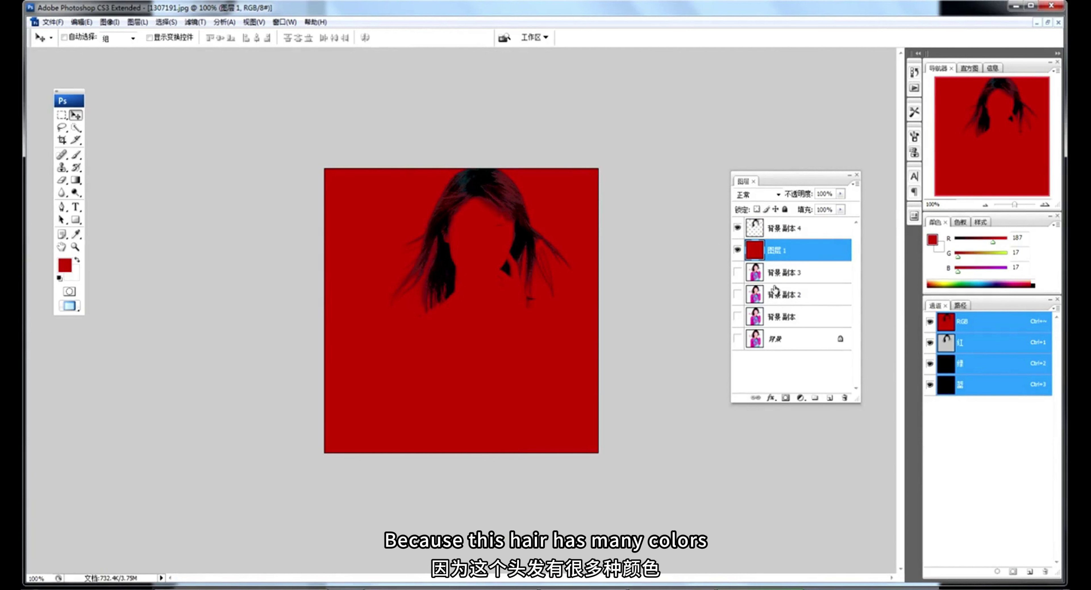
click(755, 274)
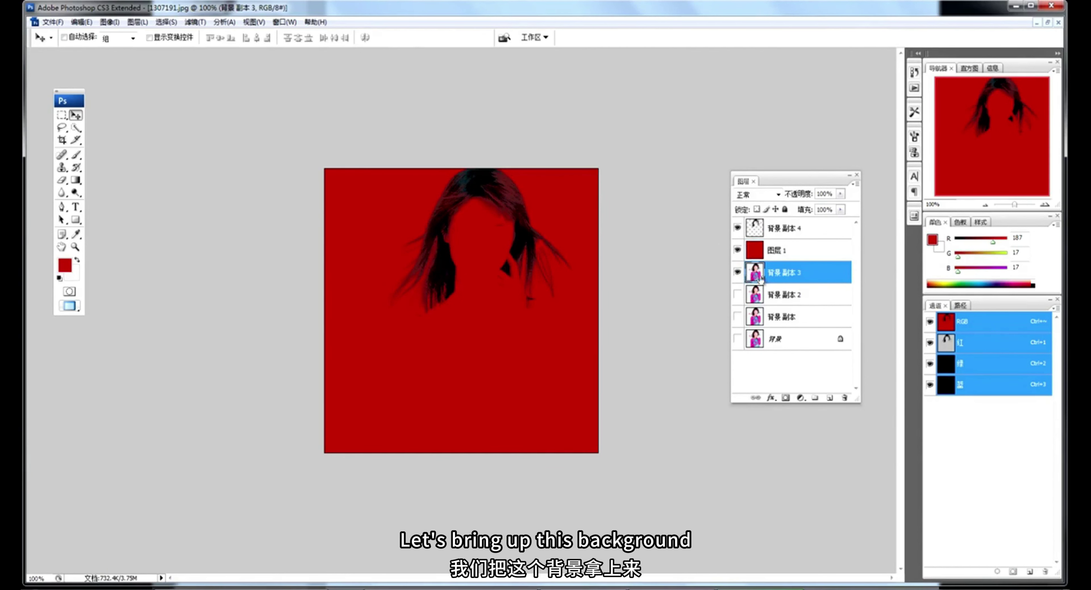
drag(758, 274, 759, 263)
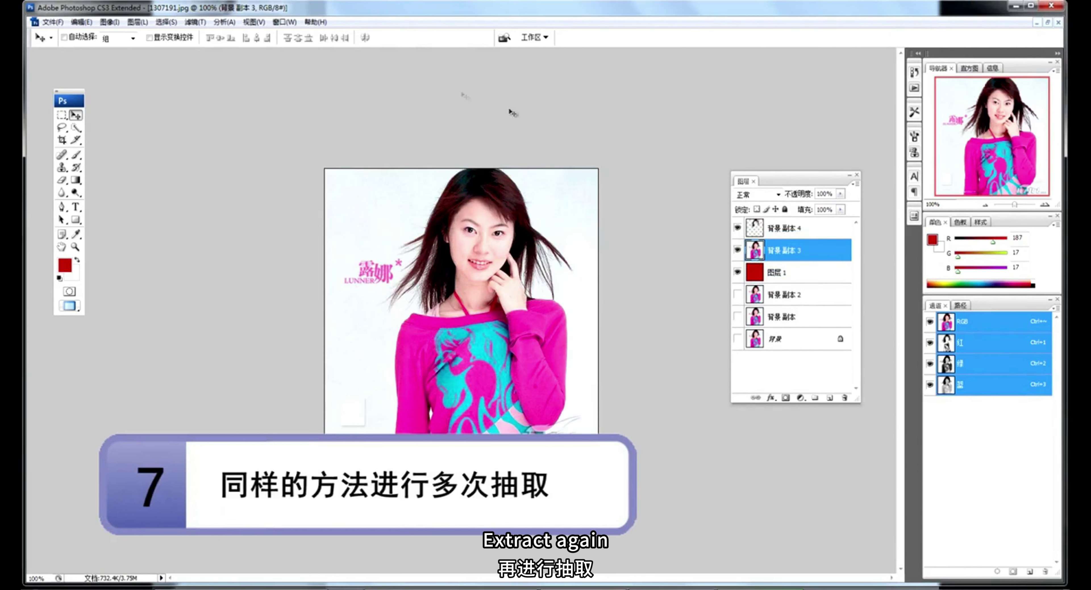
Step: Run Extract on 背景 副本 3 with Force Foreground set to the near-black hair colour
click(195, 22)
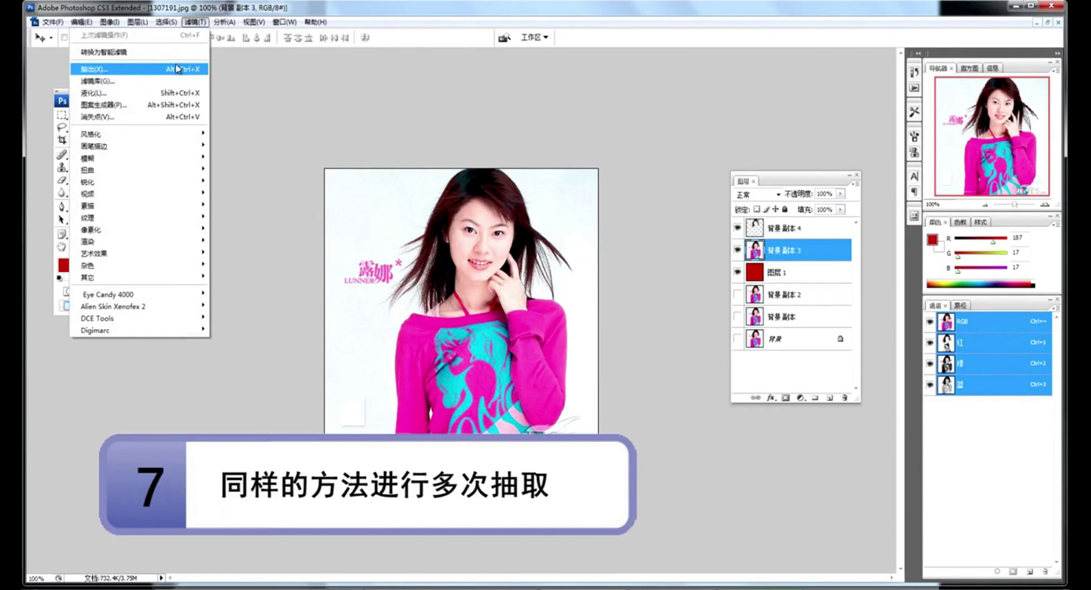
click(125, 79)
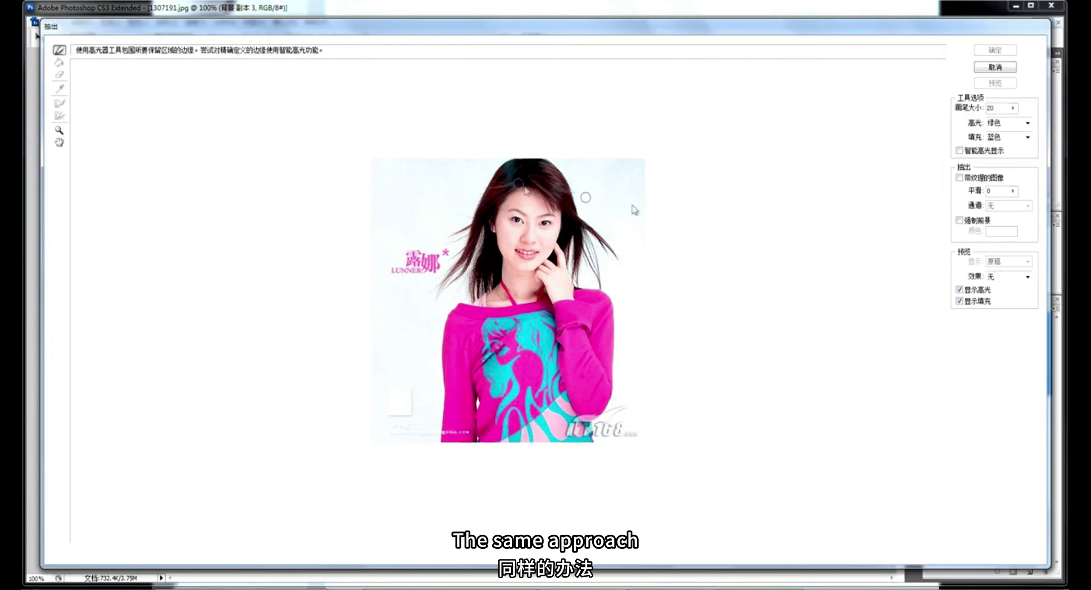
click(970, 220)
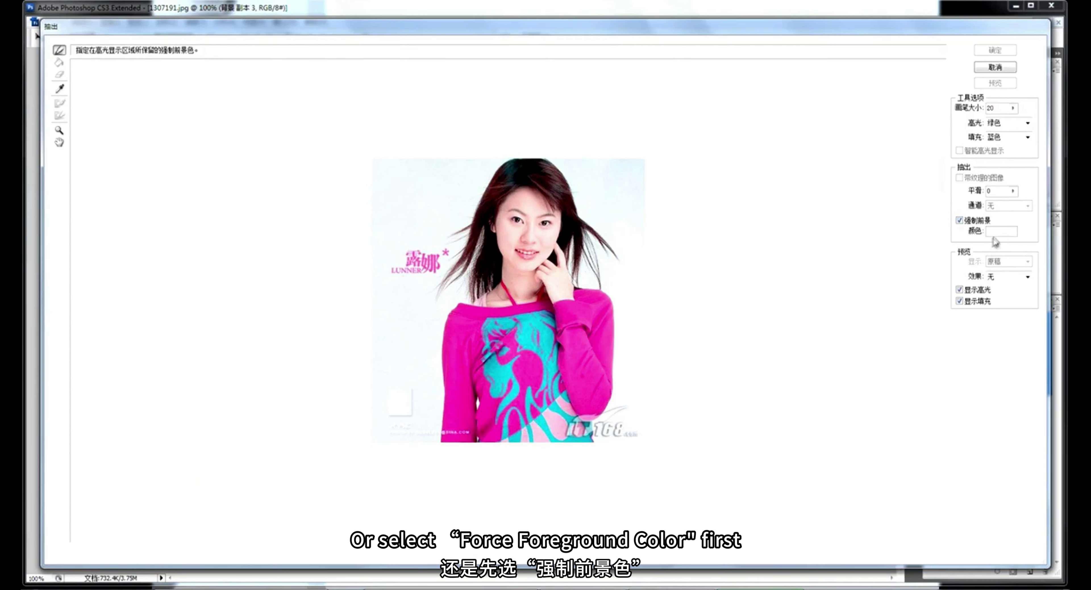
click(59, 88)
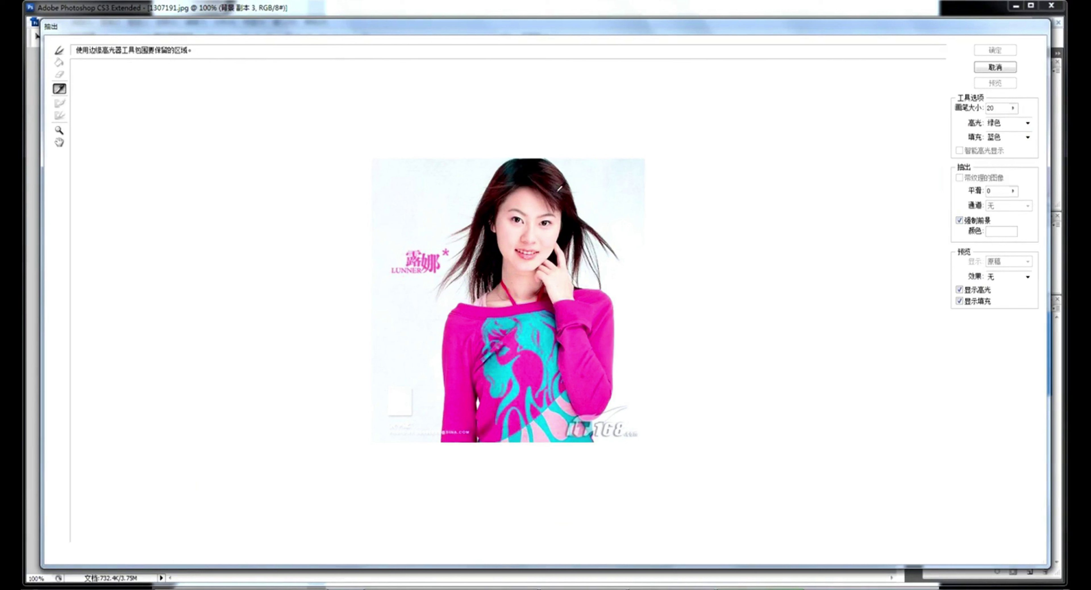
click(559, 190)
Step: Highlight the hair with a size 36 brush and apply the extraction
click(59, 50)
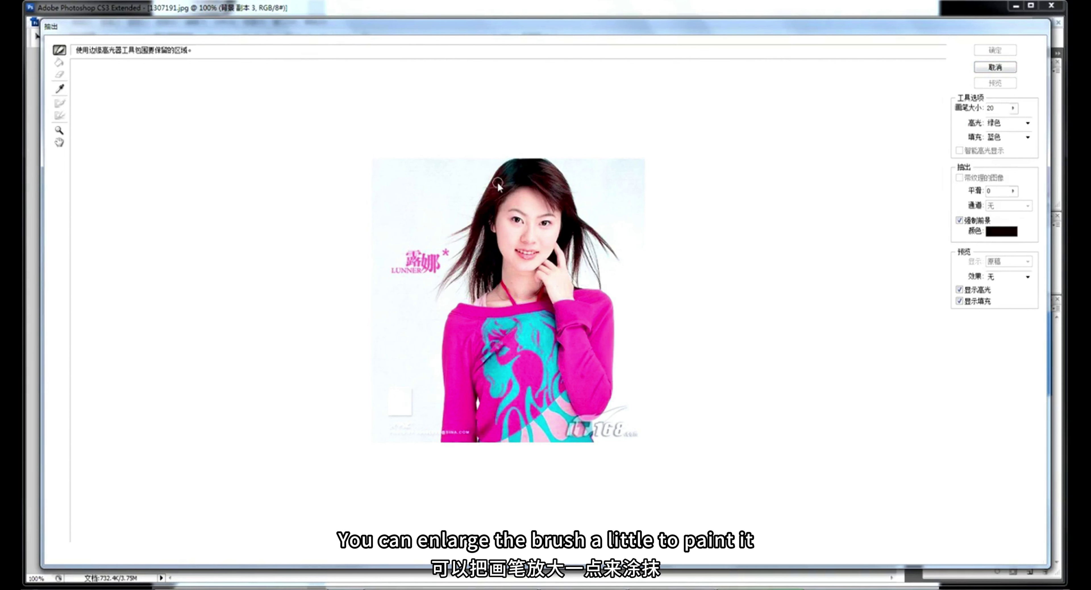
key(bracketright)
key(bracketright)
key(bracketright)
key(bracketright)
mouse_move(504, 166)
mouse_down()
mouse_move(494, 209)
mouse_move(457, 234)
mouse_move(462, 252)
mouse_move(437, 288)
mouse_move(470, 259)
mouse_move(457, 296)
mouse_move(495, 283)
mouse_move(489, 247)
mouse_move(485, 262)
mouse_move(526, 170)
mouse_move(516, 167)
mouse_move(547, 169)
mouse_move(547, 188)
mouse_move(529, 183)
mouse_move(559, 208)
mouse_move(546, 163)
mouse_move(571, 203)
mouse_move(570, 216)
mouse_move(560, 207)
mouse_move(570, 239)
mouse_move(548, 281)
mouse_move(562, 259)
mouse_move(572, 265)
mouse_move(573, 228)
mouse_move(594, 235)
mouse_move(597, 277)
mouse_move(584, 219)
mouse_move(615, 258)
mouse_move(622, 340)
mouse_move(610, 271)
mouse_move(568, 268)
mouse_move(563, 283)
mouse_move(588, 288)
mouse_up()
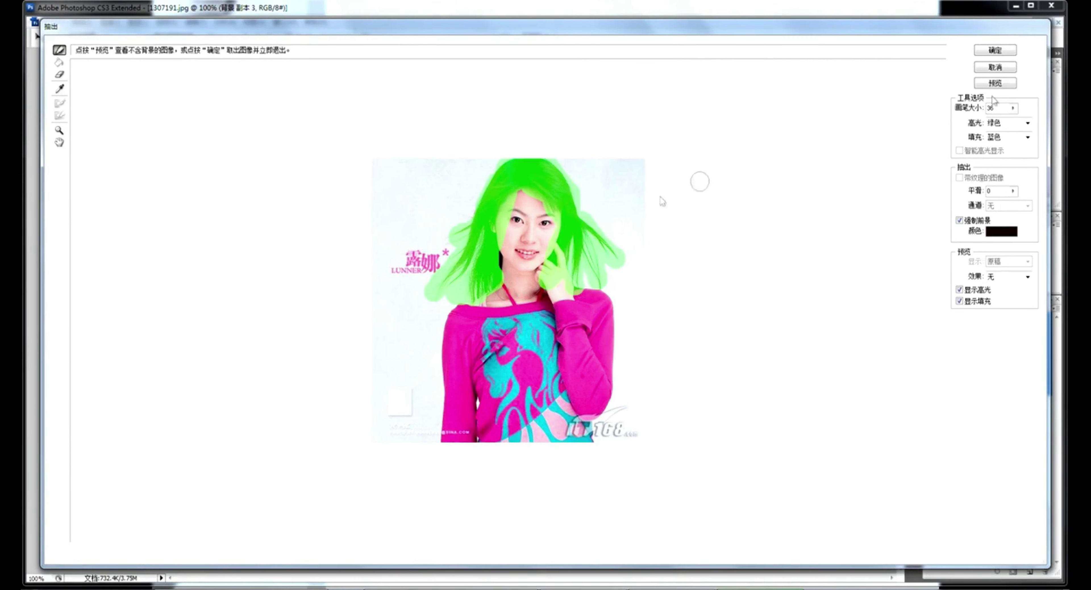
click(995, 50)
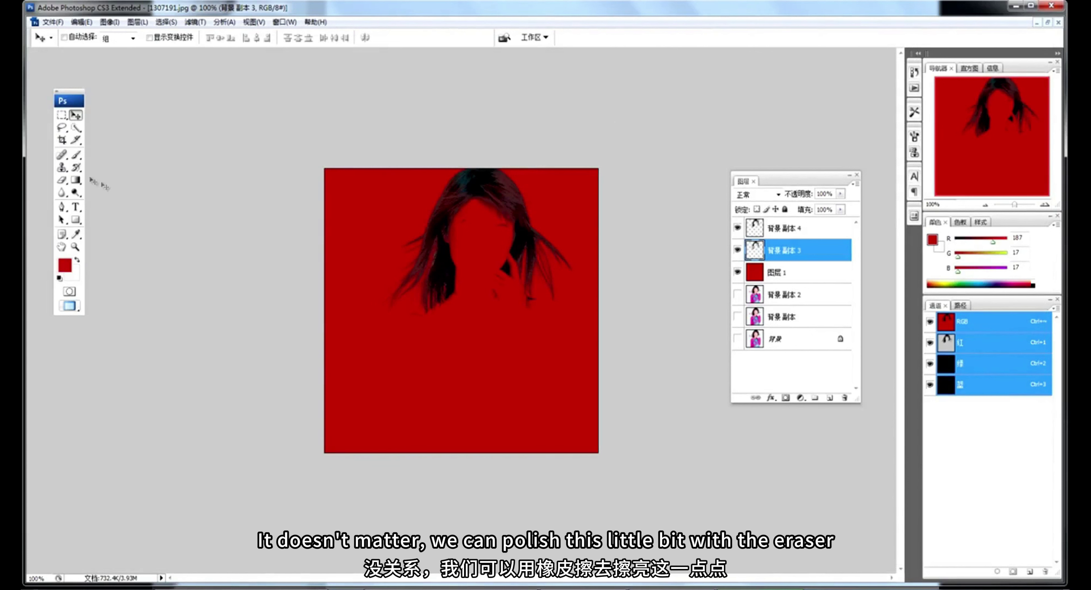
Step: Select the Eraser tool and move 背景 副本 2 above the red Layer 1
click(62, 181)
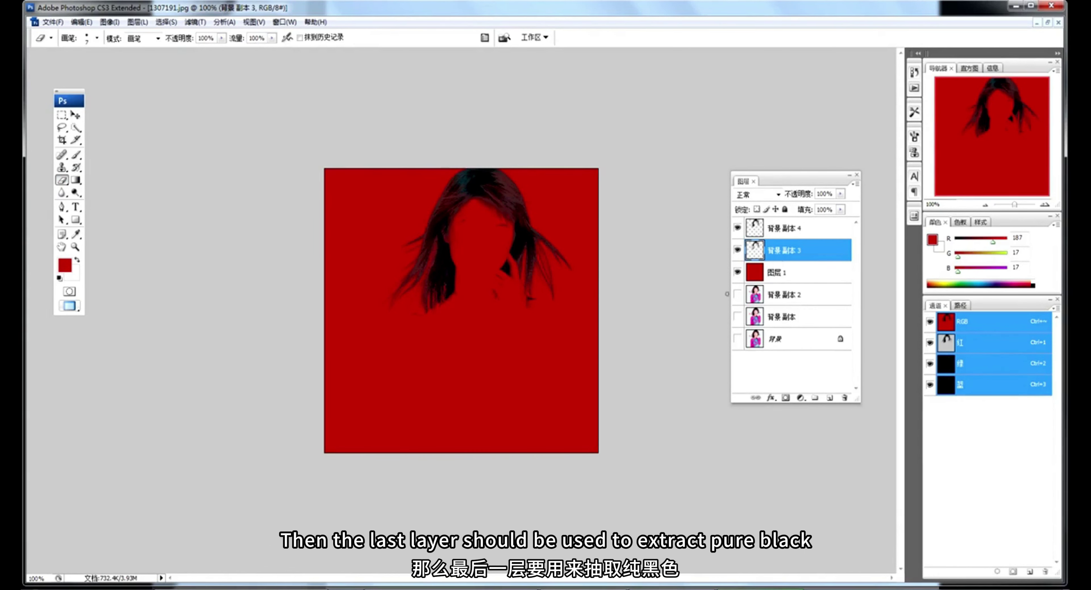
drag(750, 299, 773, 290)
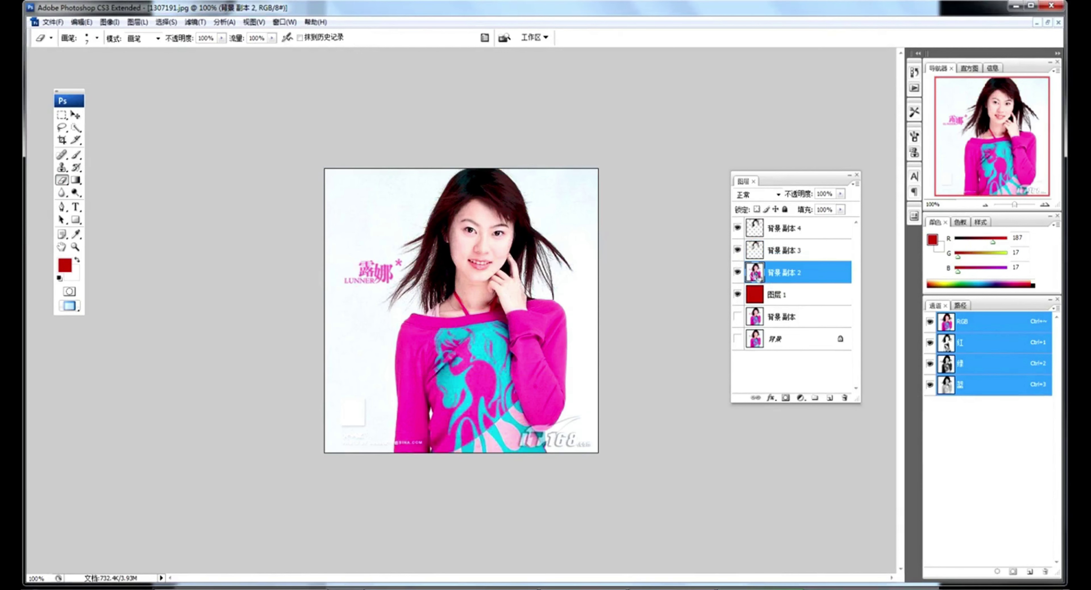
Step: Run Extract on 背景 副本 2 with Force Foreground set to the black hair colour
click(195, 22)
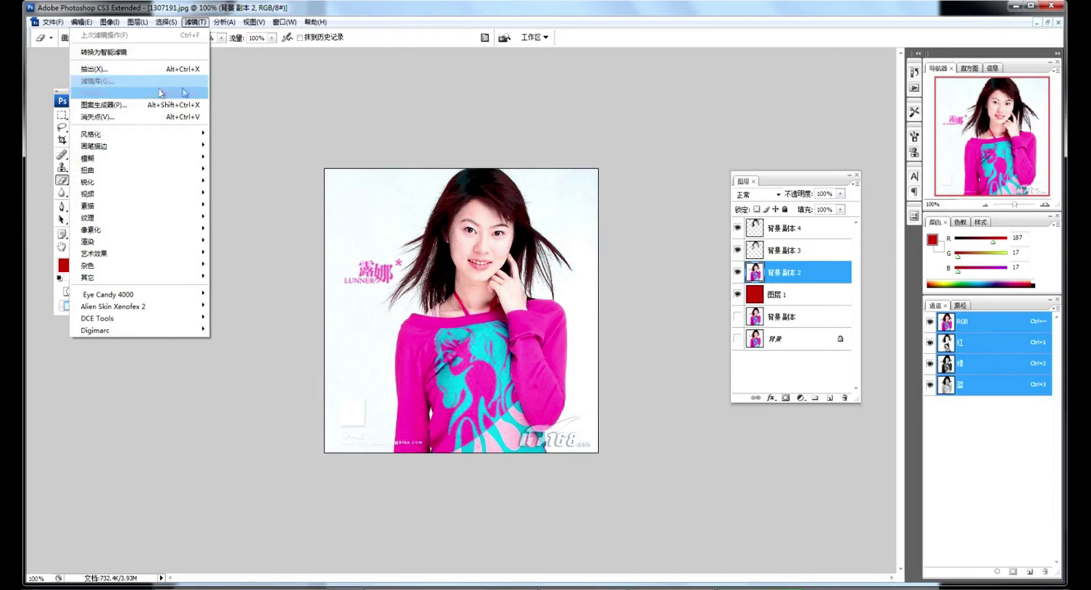
click(120, 68)
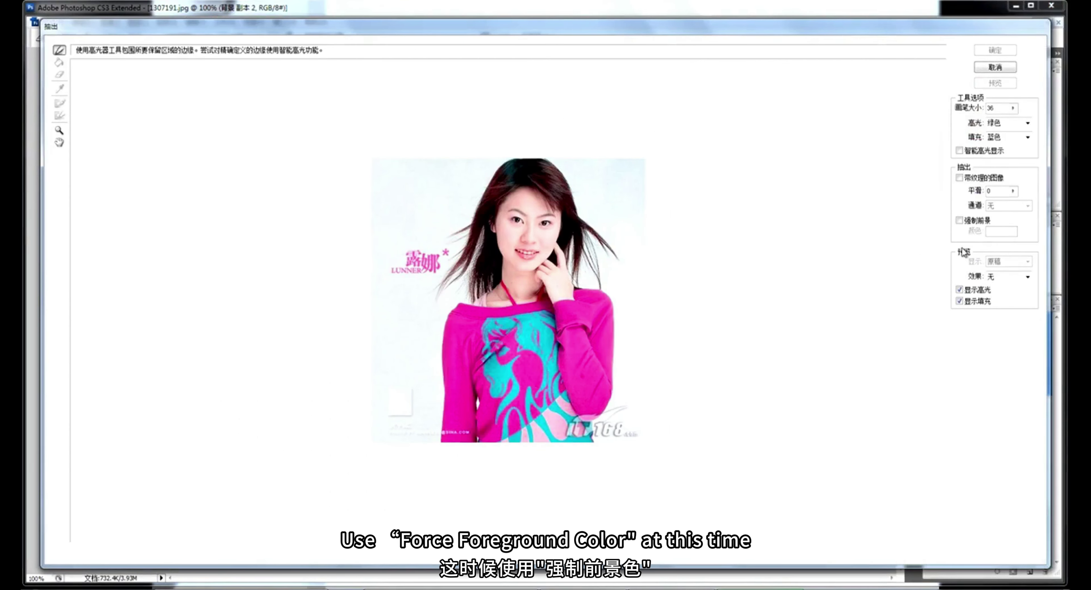
click(959, 220)
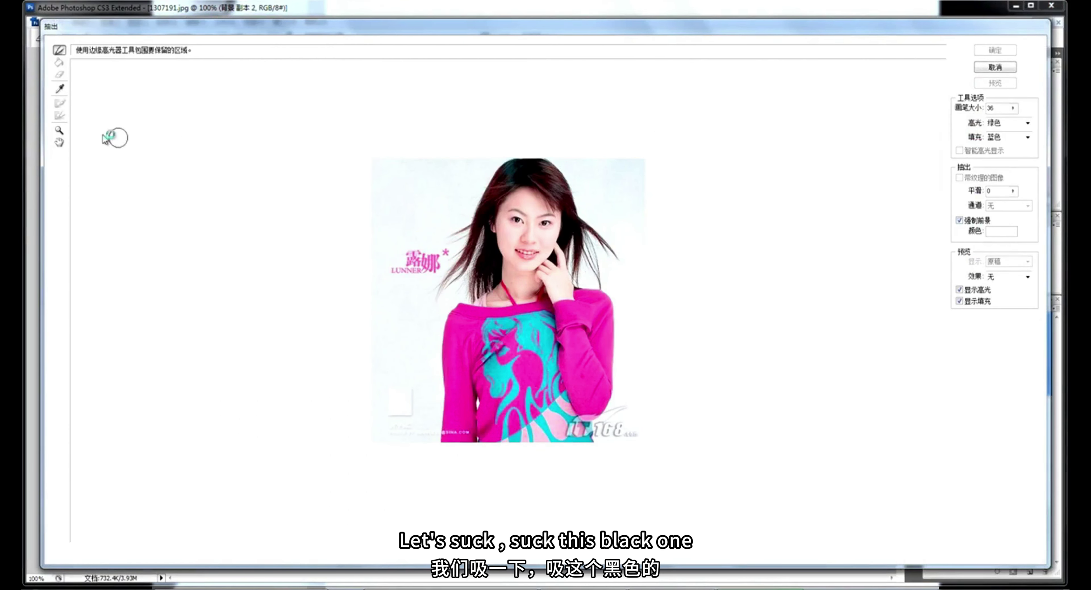
click(58, 89)
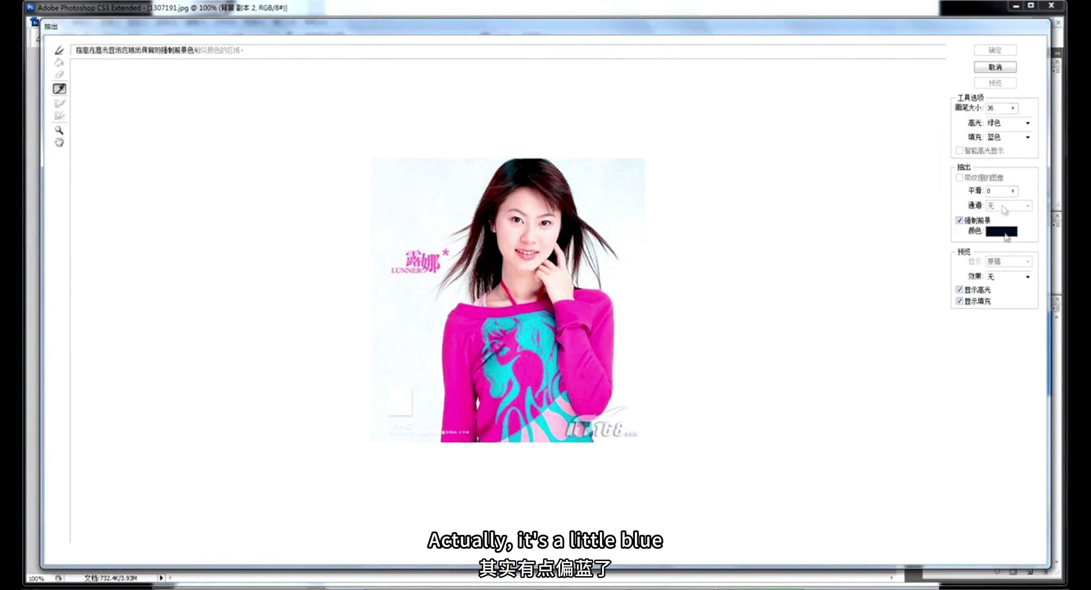
Step: Highlight the hair on the left, crown and right side, then apply the extraction
click(60, 51)
mouse_move(518, 193)
mouse_down()
mouse_move(497, 199)
mouse_move(516, 176)
mouse_move(455, 239)
mouse_move(452, 271)
mouse_move(470, 270)
mouse_move(466, 298)
mouse_move(499, 248)
mouse_move(489, 224)
mouse_up()
mouse_move(519, 181)
mouse_down()
mouse_move(516, 157)
mouse_move(538, 193)
mouse_move(531, 186)
mouse_move(571, 210)
mouse_up()
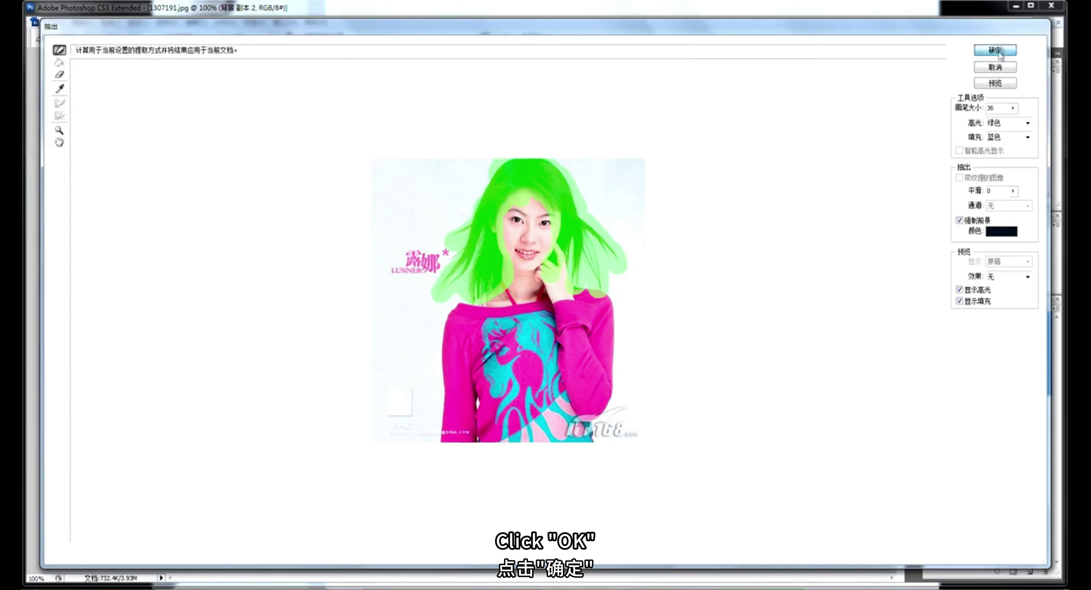
click(996, 53)
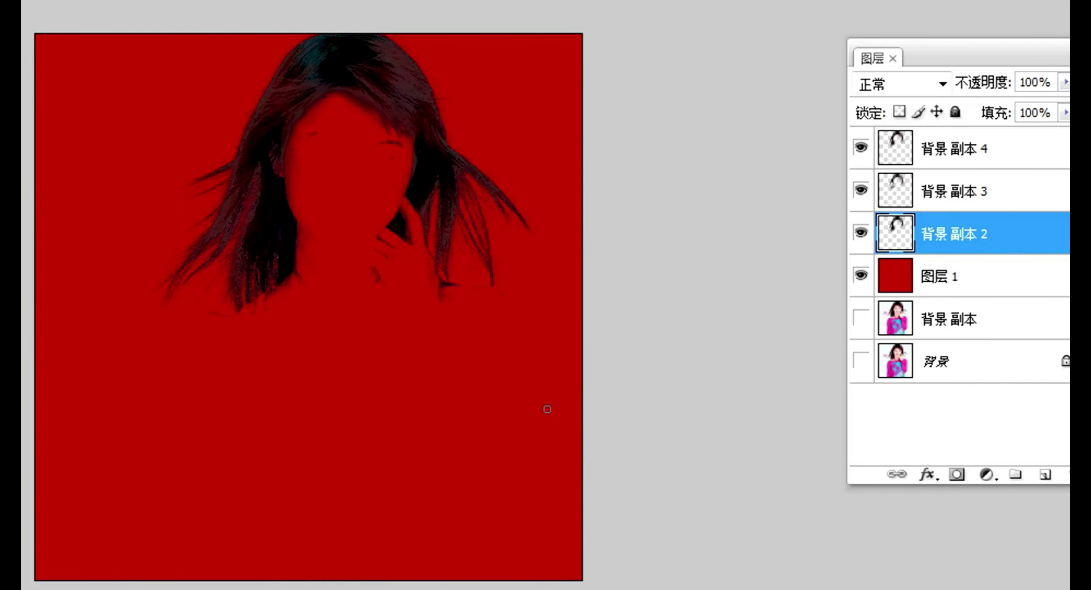
Step: Show and select 背景 副本, hiding the three hair layers and the red layer
click(861, 326)
click(882, 319)
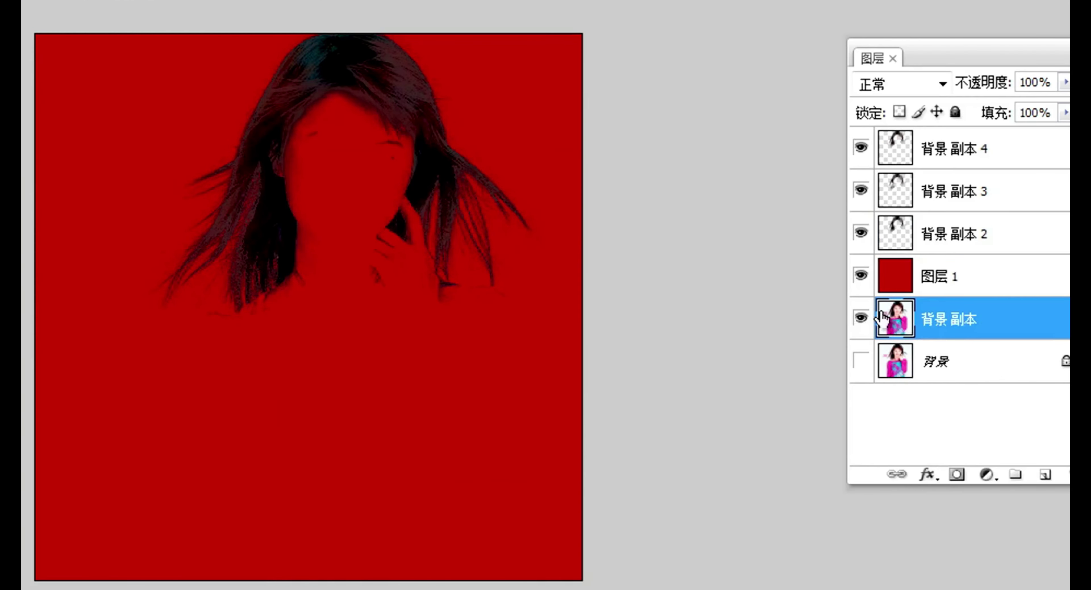
drag(893, 327, 938, 329)
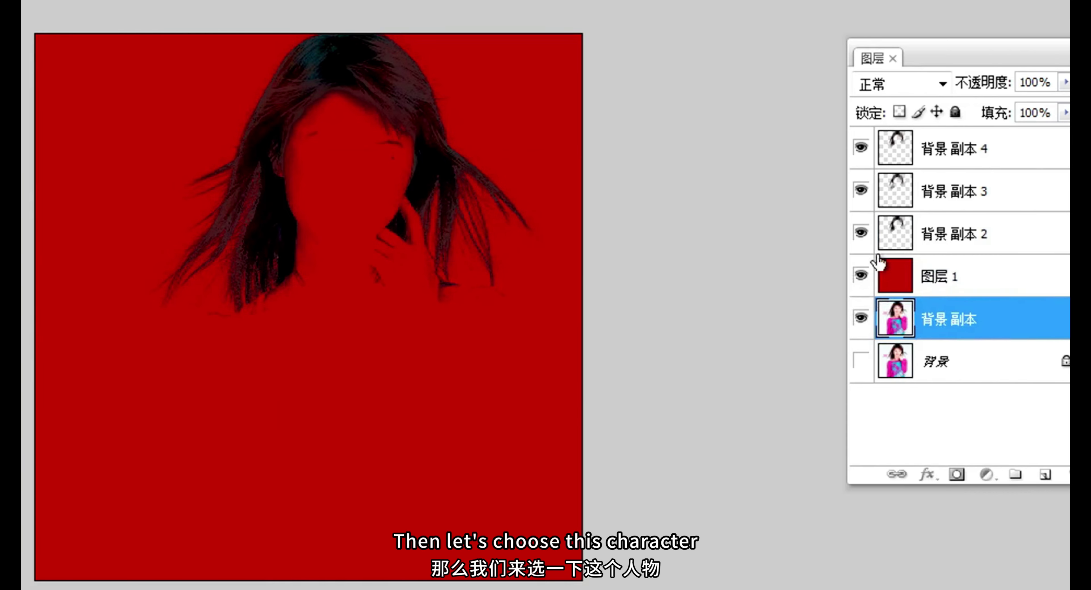
drag(862, 148, 845, 260)
click(862, 276)
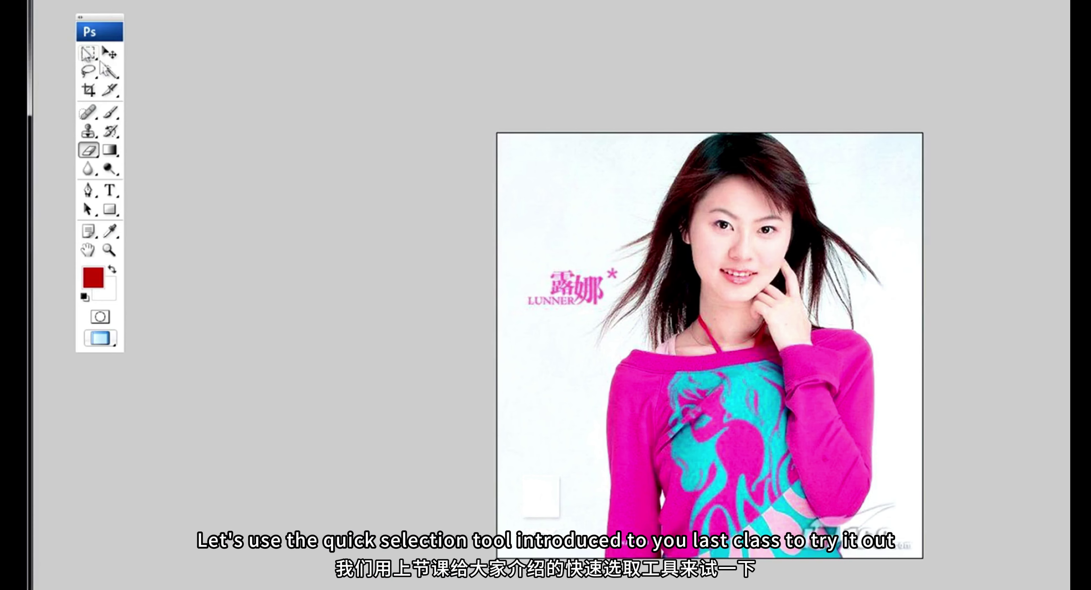
Step: Quick-select the woman's face, neck, shirt print and right cheek by the hand
mouse_move(111, 72)
mouse_down()
mouse_move(155, 99)
mouse_move(150, 76)
mouse_up()
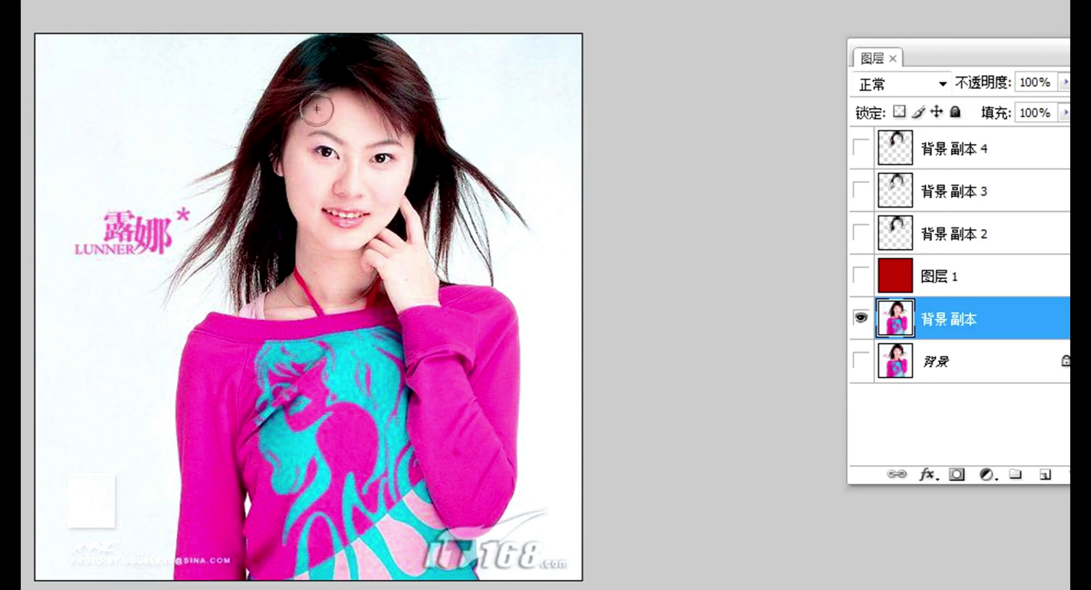
mouse_move(323, 102)
mouse_down()
mouse_move(369, 143)
mouse_move(362, 110)
mouse_move(389, 208)
mouse_move(492, 443)
mouse_move(491, 422)
mouse_up()
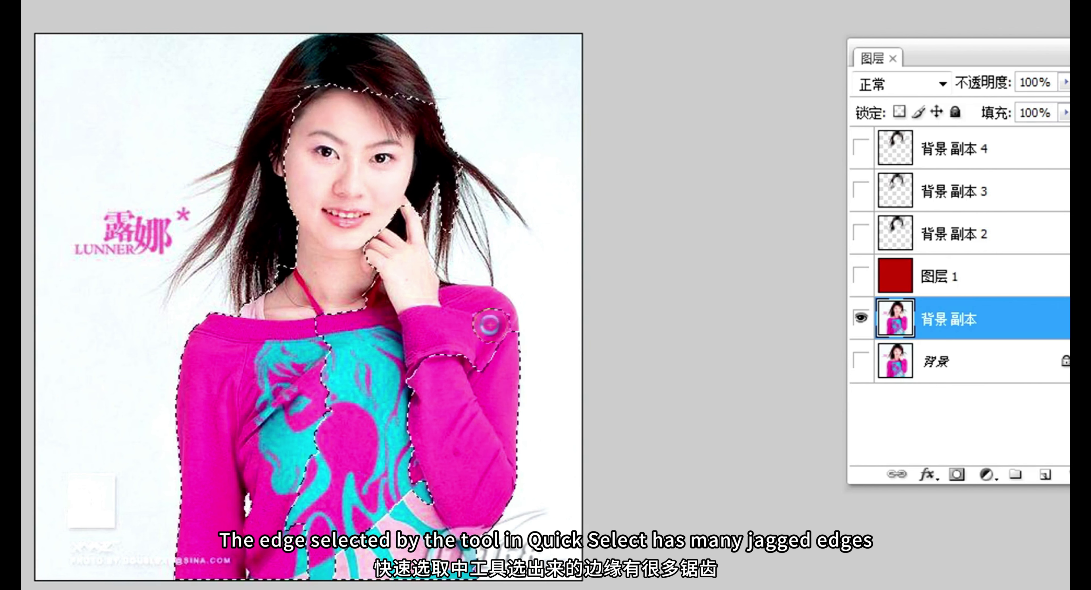
mouse_move(370, 333)
mouse_down()
mouse_move(359, 359)
mouse_move(332, 362)
mouse_move(312, 443)
mouse_move(348, 413)
mouse_move(363, 463)
mouse_move(331, 545)
mouse_move(318, 535)
mouse_move(337, 572)
mouse_move(308, 497)
mouse_move(265, 467)
mouse_move(250, 499)
mouse_up()
mouse_move(256, 556)
mouse_down()
mouse_move(368, 394)
mouse_move(342, 374)
mouse_move(274, 258)
mouse_up()
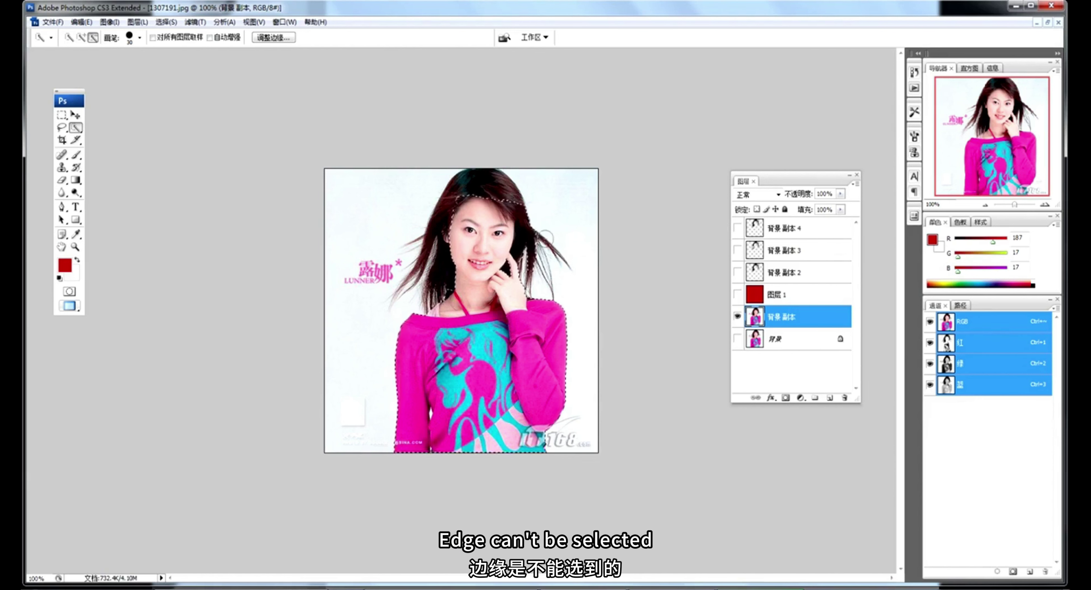
click(506, 240)
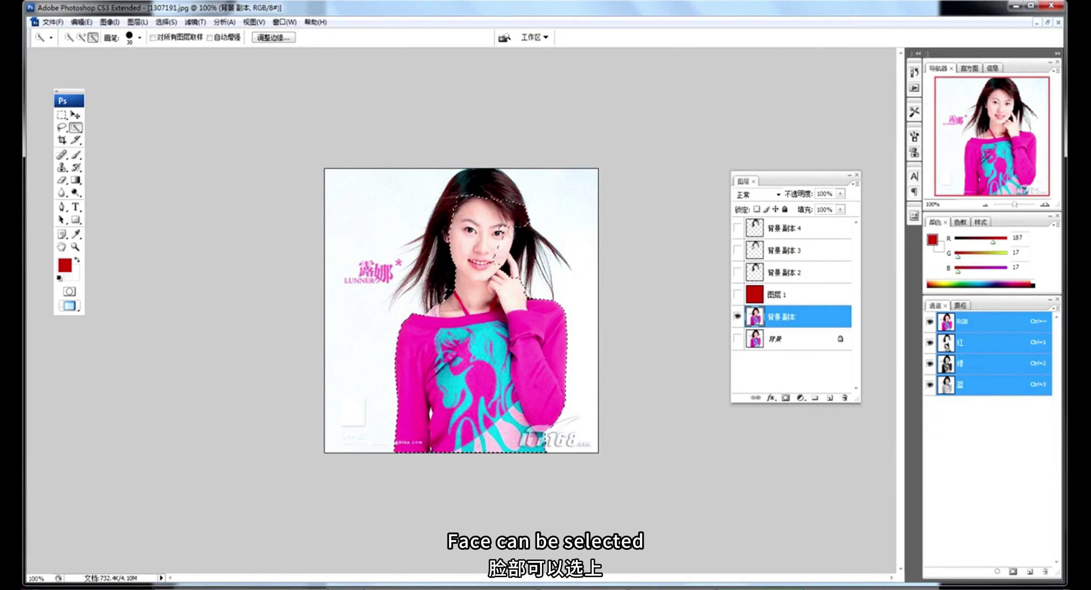
click(81, 37)
drag(514, 252, 506, 237)
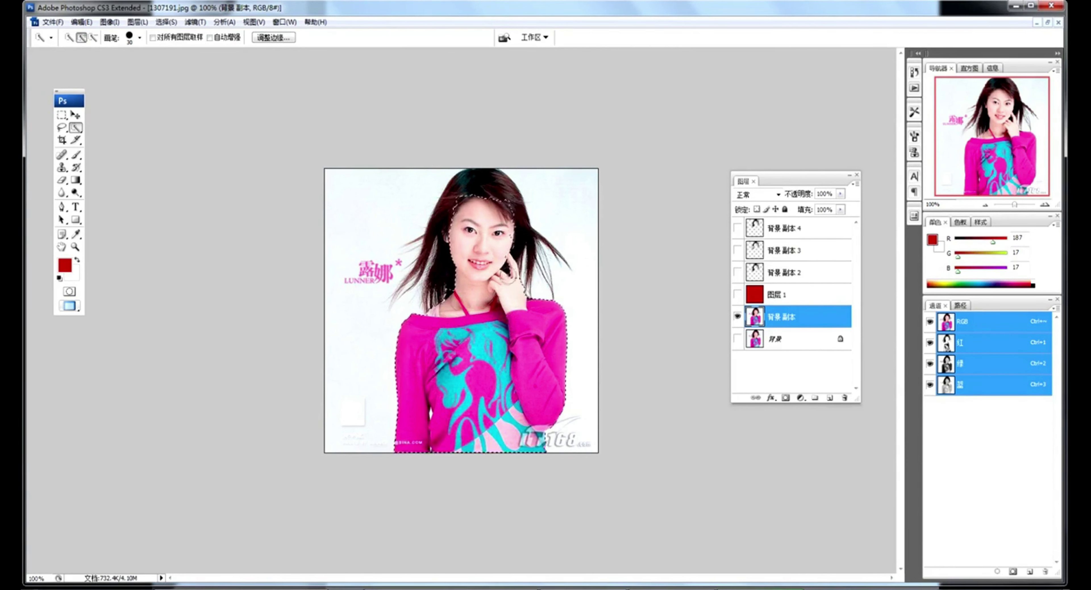
Step: Add elliptical selections over the forehead, crown and inner hair, avoiding the flyaway strands
click(61, 114)
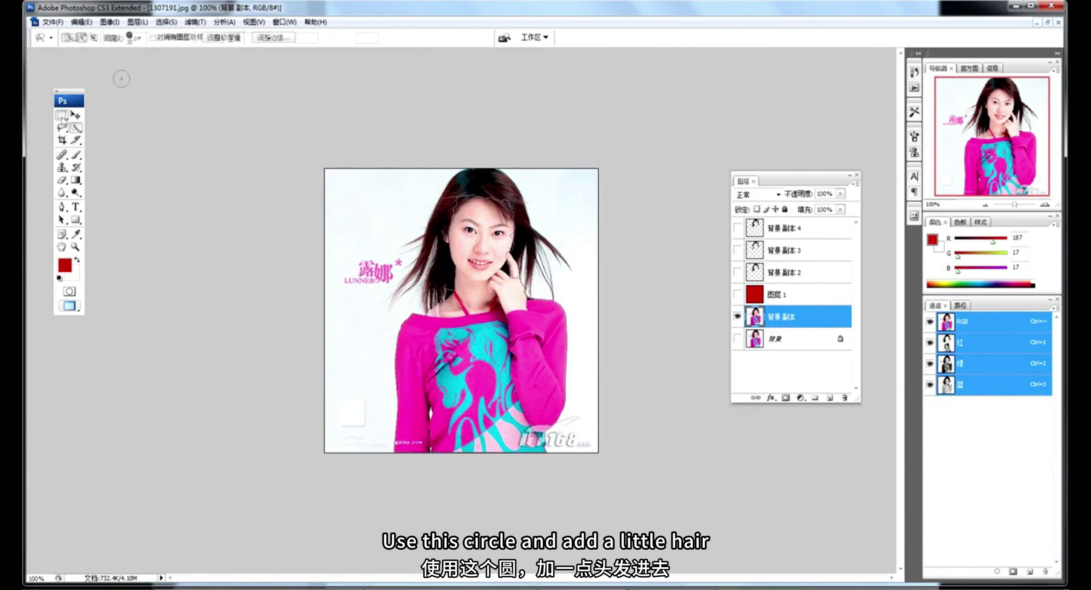
click(93, 127)
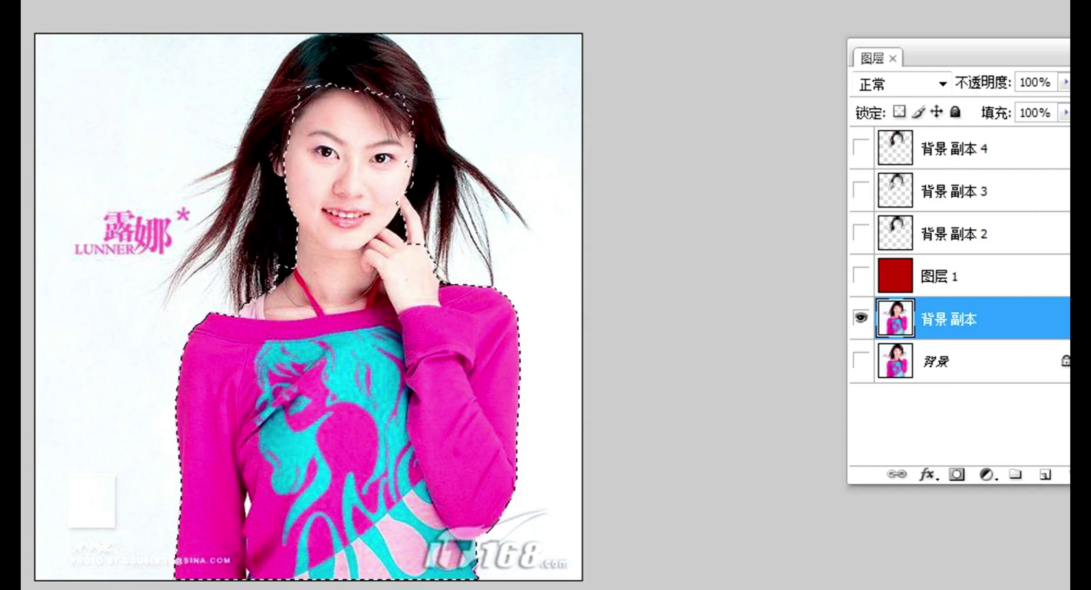
drag(281, 80, 341, 149)
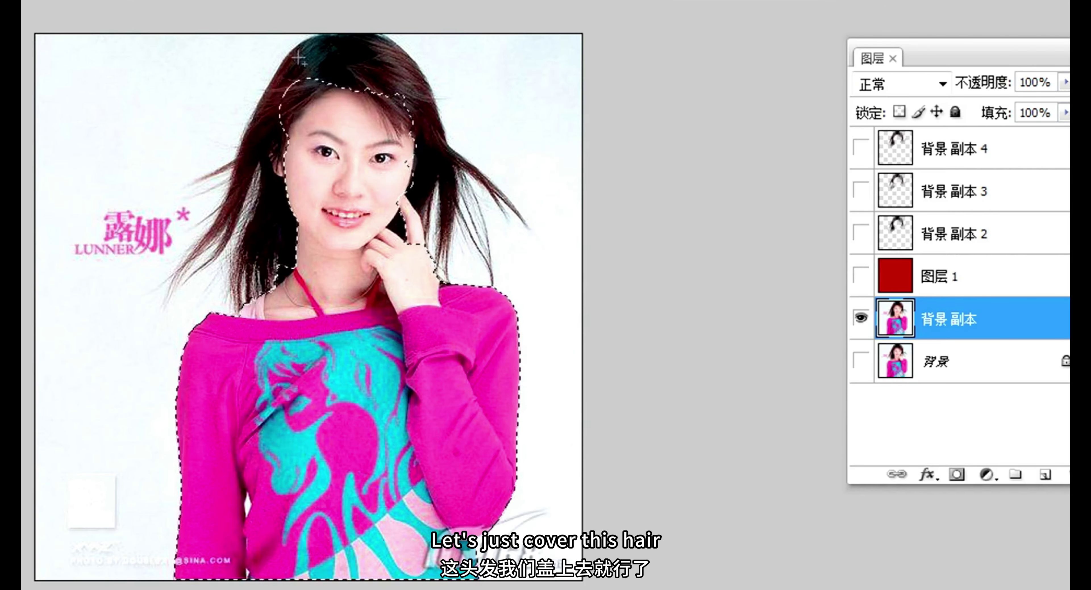
drag(328, 32, 416, 107)
drag(436, 183, 379, 147)
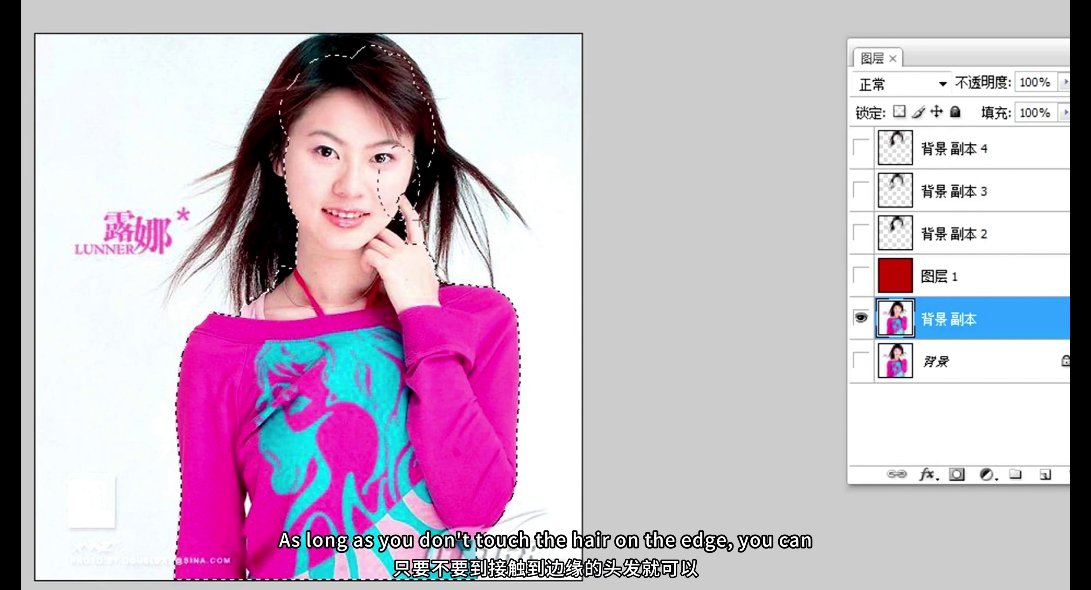
drag(418, 221, 418, 220)
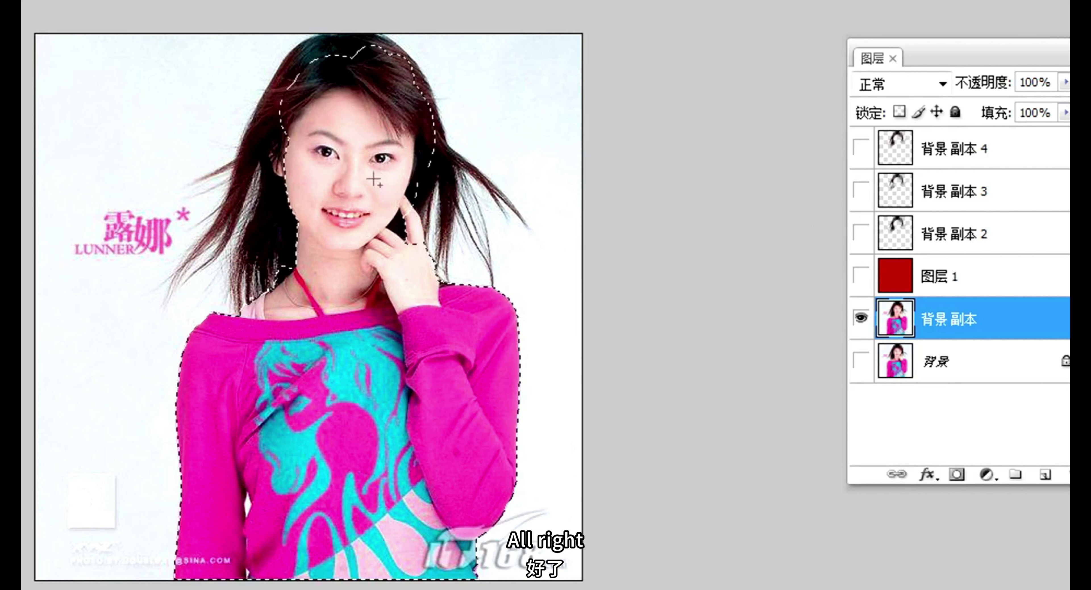
drag(417, 104, 298, 41)
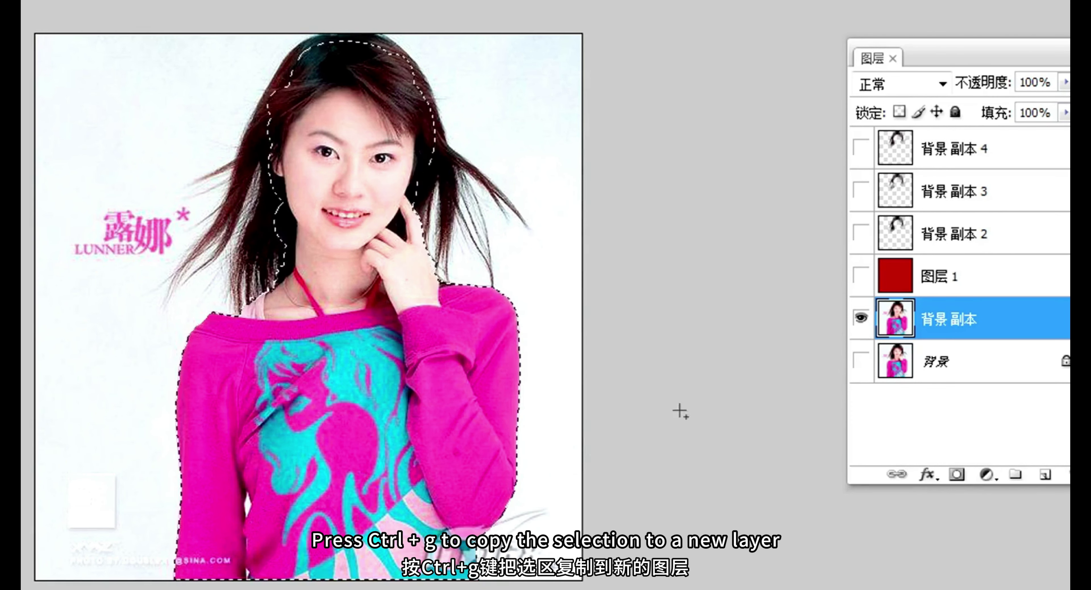
Step: Copy the selected woman to 图层 2, hide 背景 副本, and move 图层 2 to the top
key(ctrl+j)
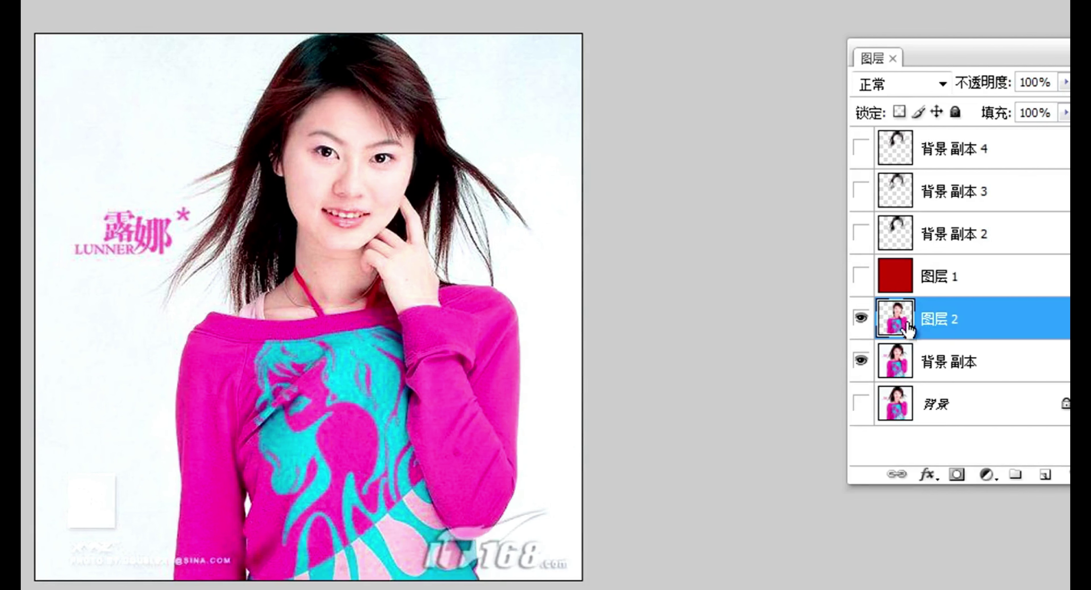
click(861, 360)
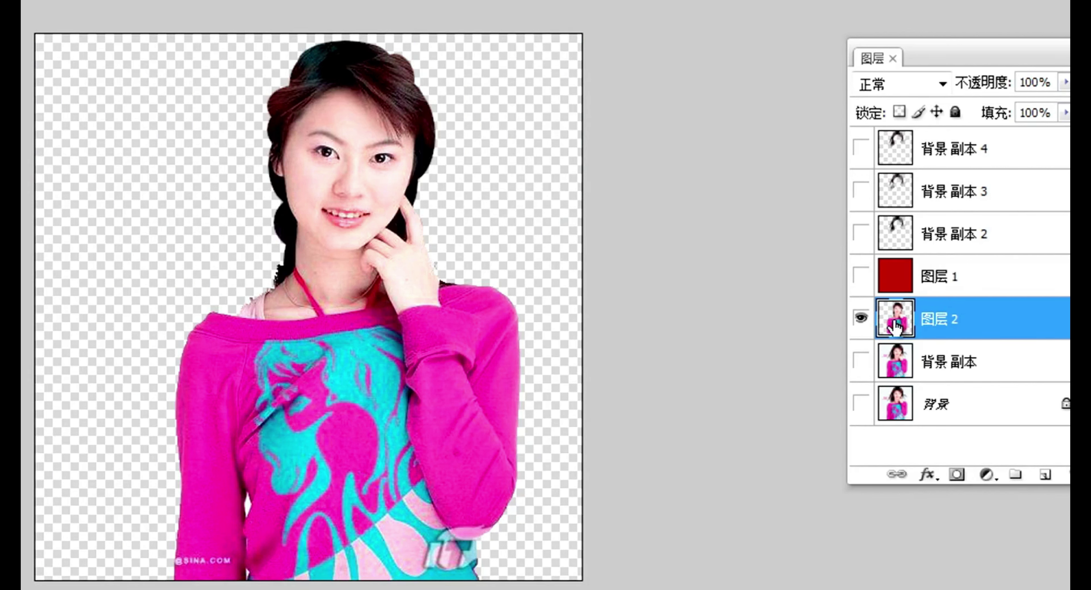
drag(895, 326, 902, 146)
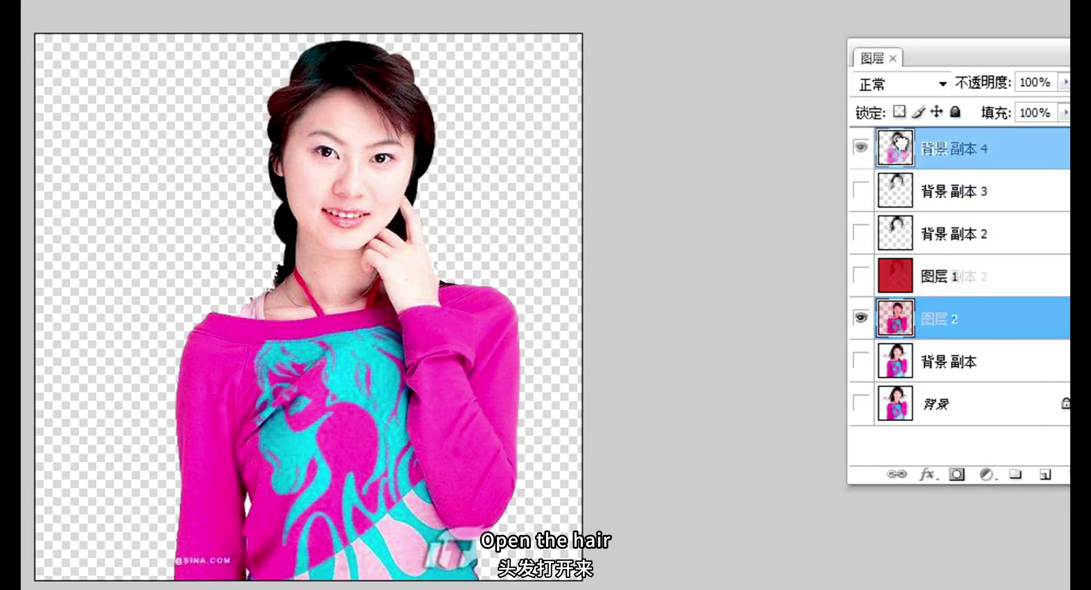
Step: Show the 背景 副本 4, 3 and 2 hair layers and the red Layer 1 again
click(861, 191)
click(861, 233)
click(861, 276)
click(860, 318)
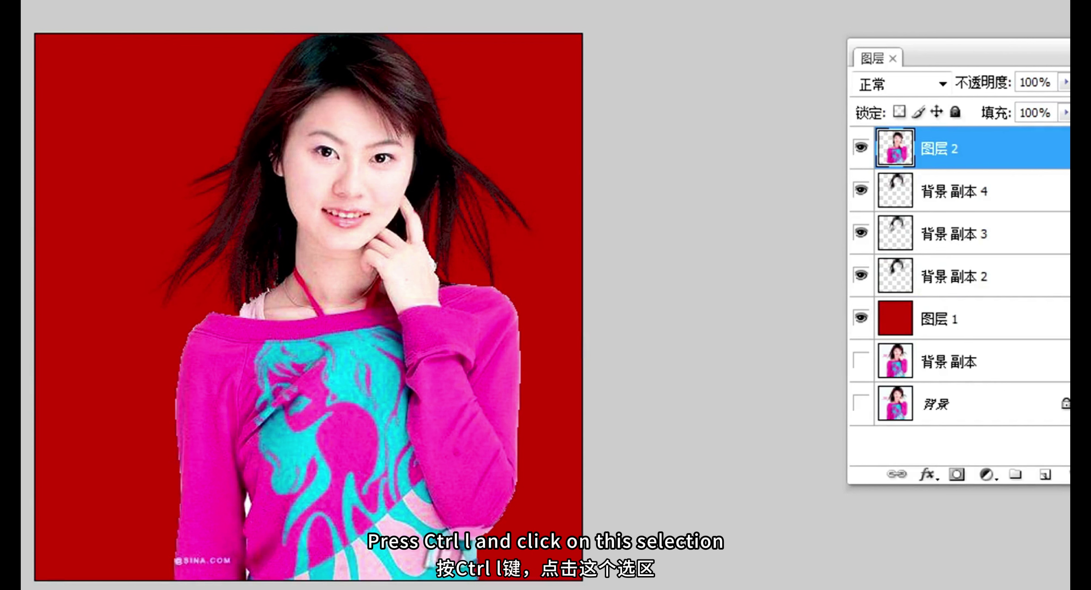
Step: Load 图层 2's outline as a selection and contract it by 2 pixels
ctrl+click(901, 156)
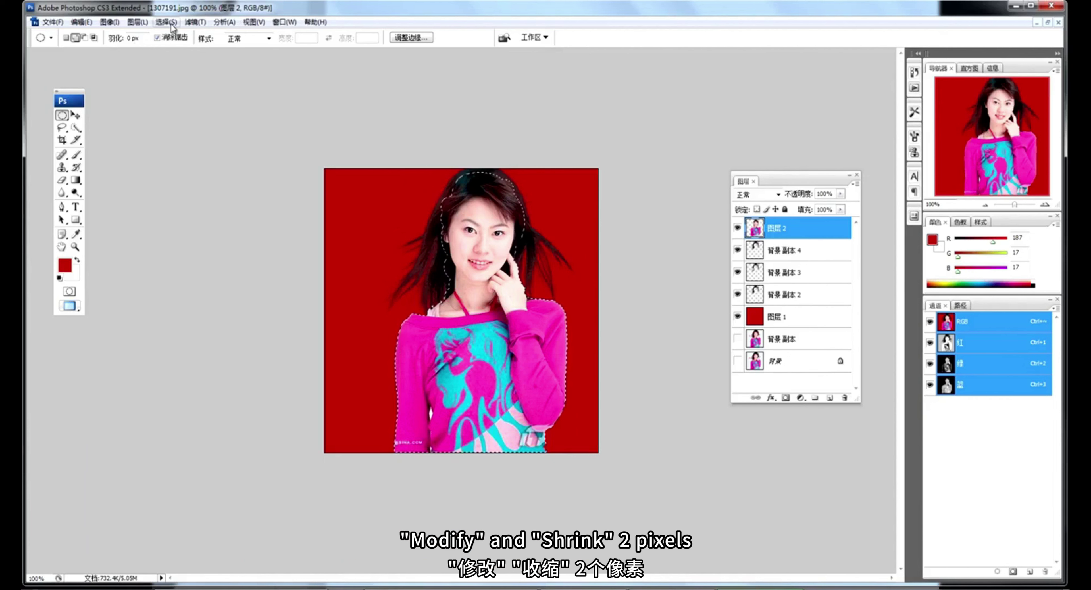
click(171, 24)
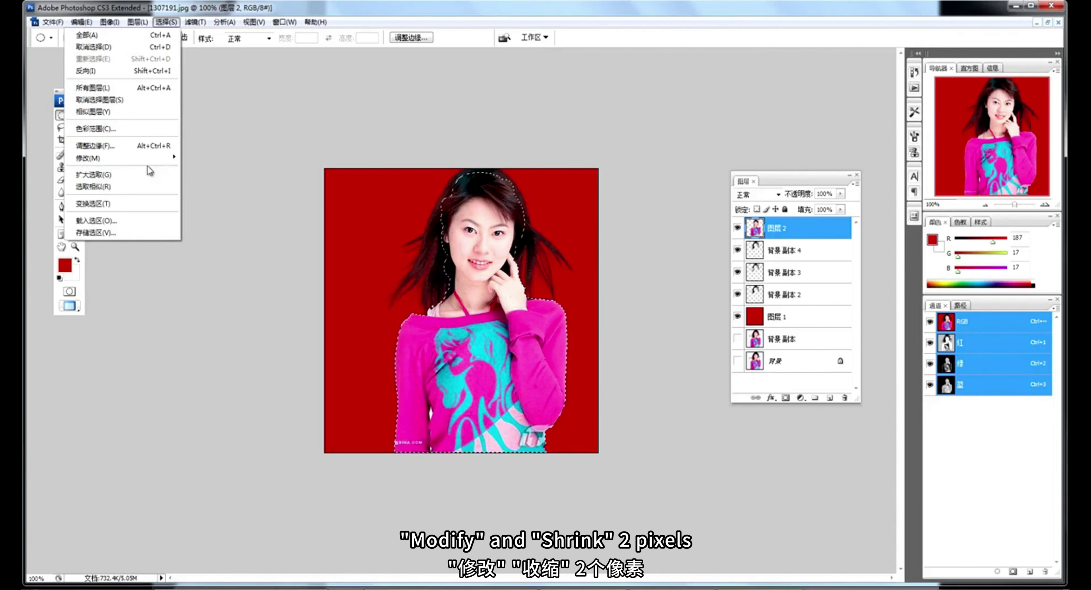
mouse_move(141, 163)
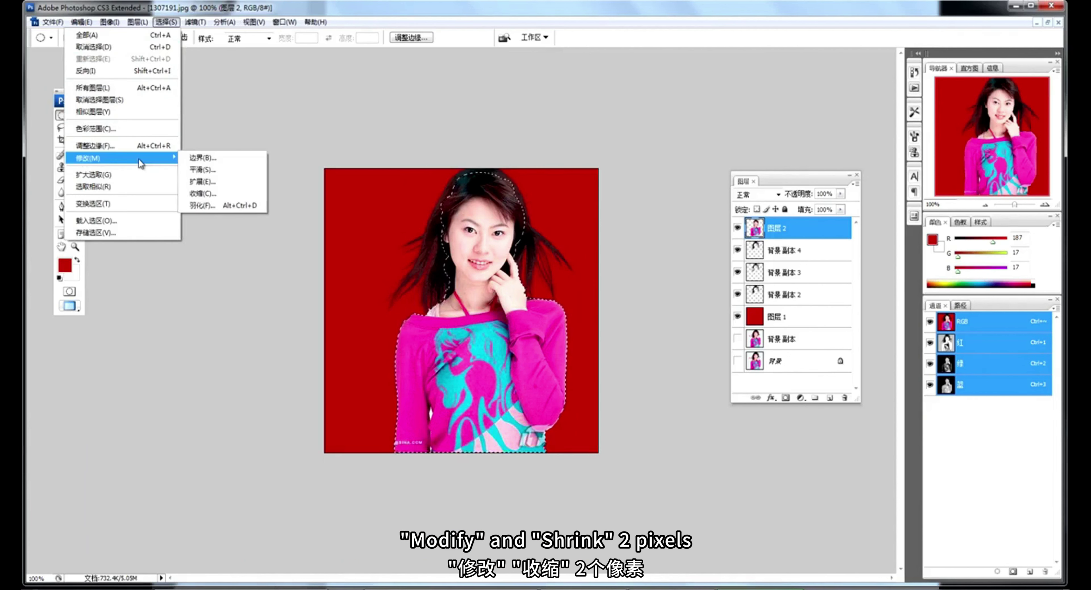
click(207, 194)
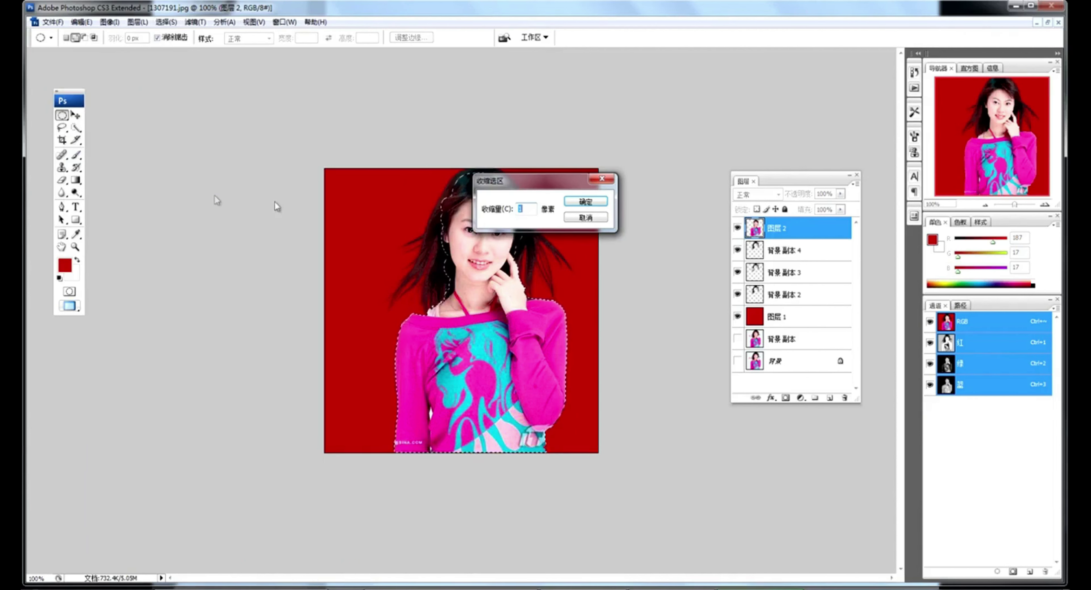
click(586, 204)
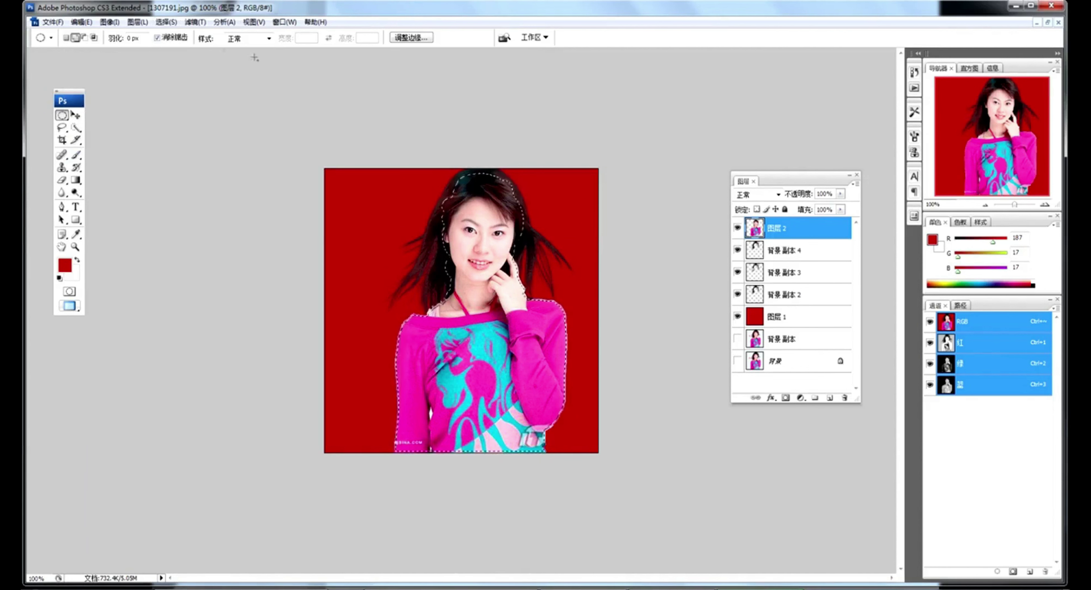
Step: Invert the selection to leave only the outer fringe selected
click(166, 22)
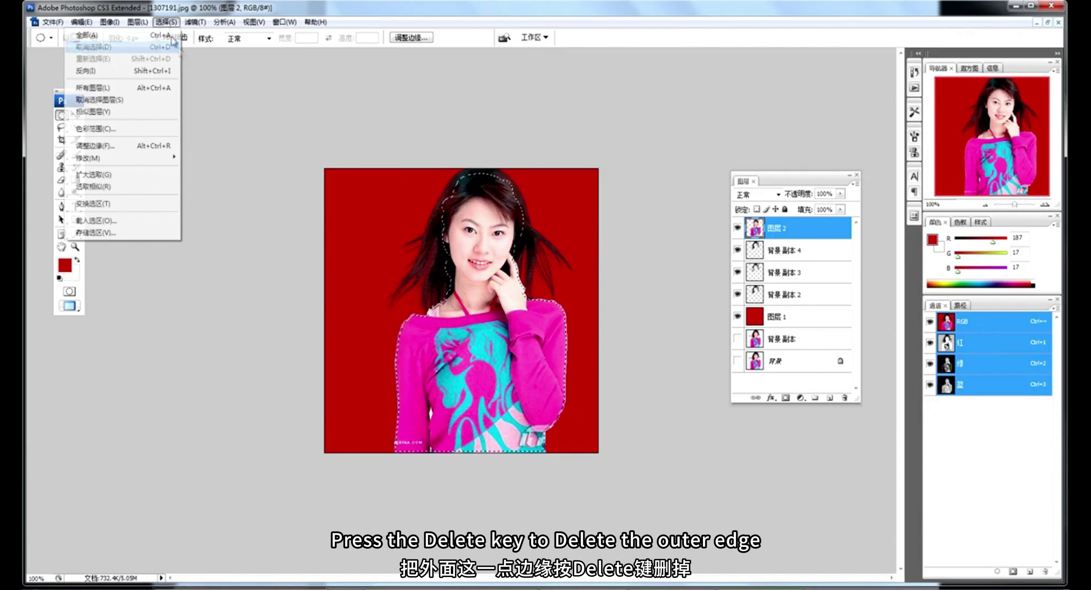
click(98, 71)
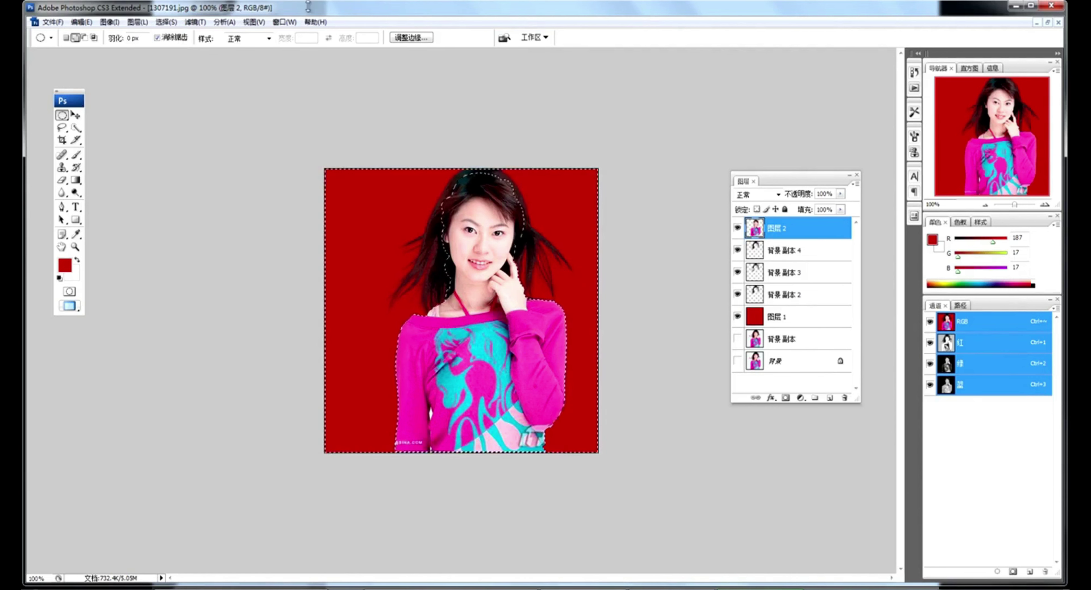
click(165, 23)
Step: Deselect the cut-out, then show the Extract filter in the Filter menu without applying it
click(94, 47)
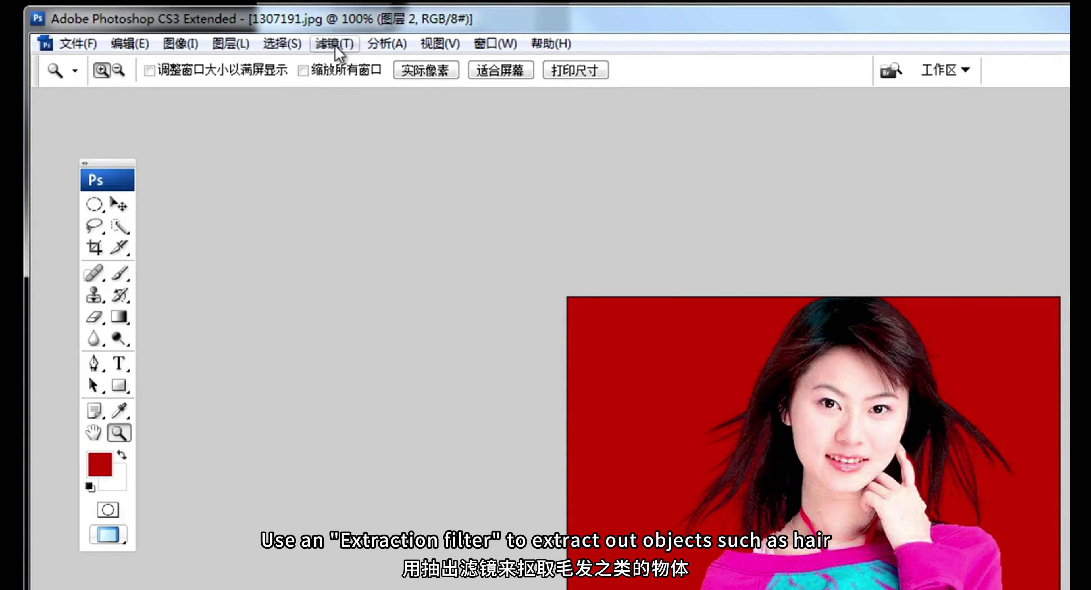
click(195, 22)
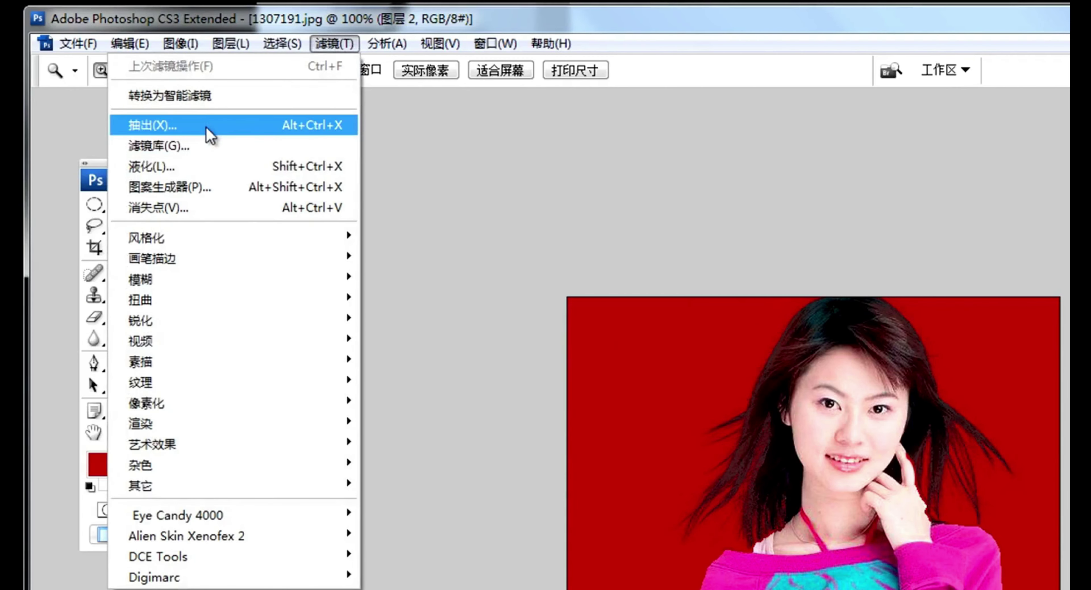
click(441, 44)
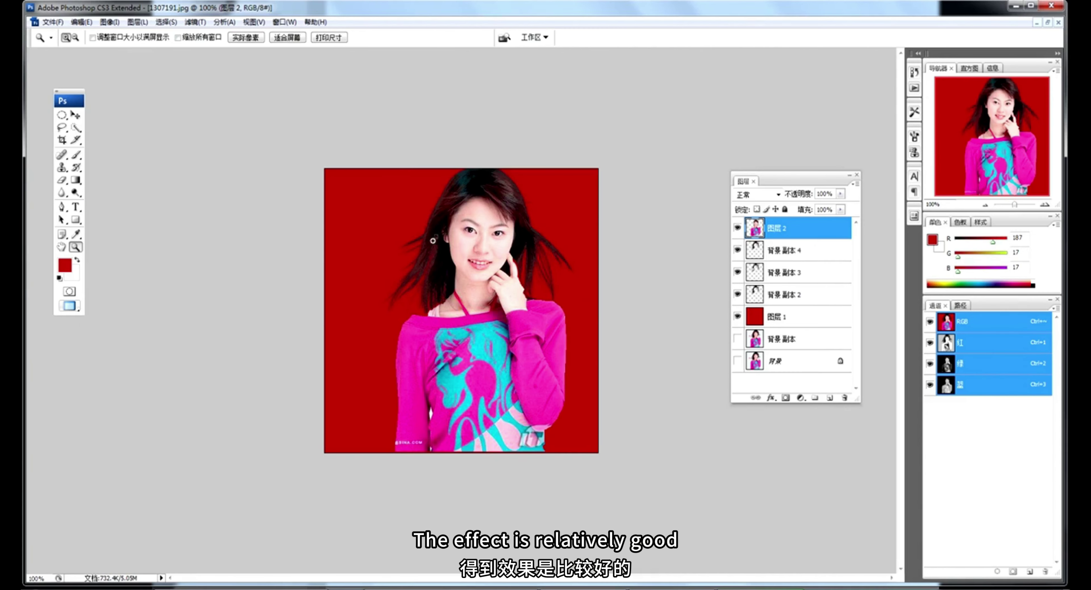